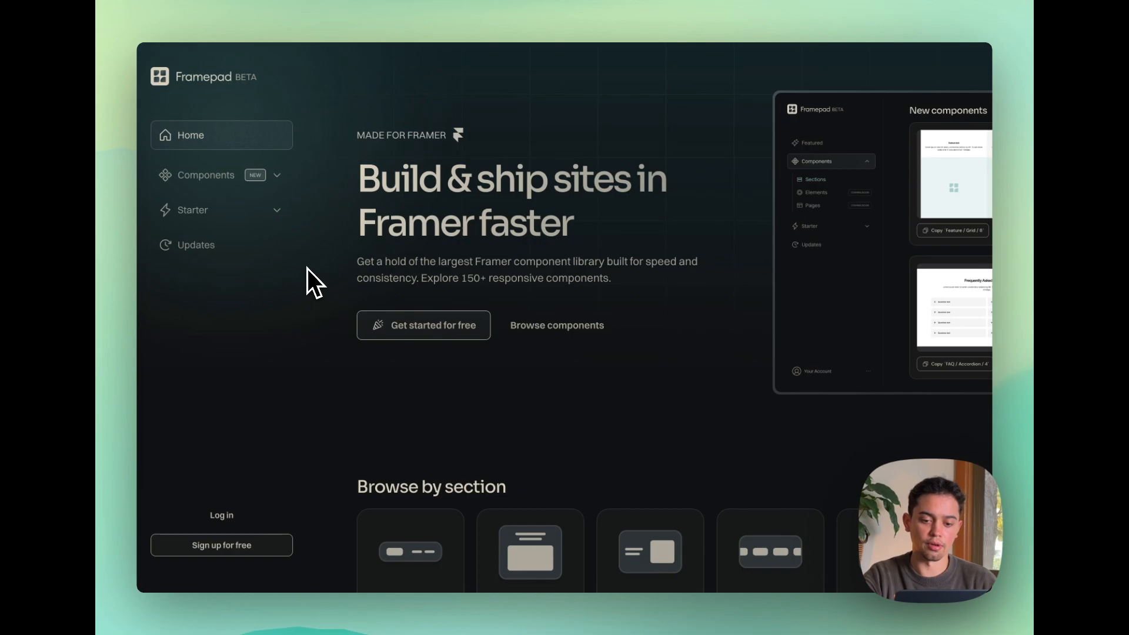
Sign up for a free Framepad account and remix the Starter file into a Framer project.
{"action": "left_click", "coordinate": [241, 542]}
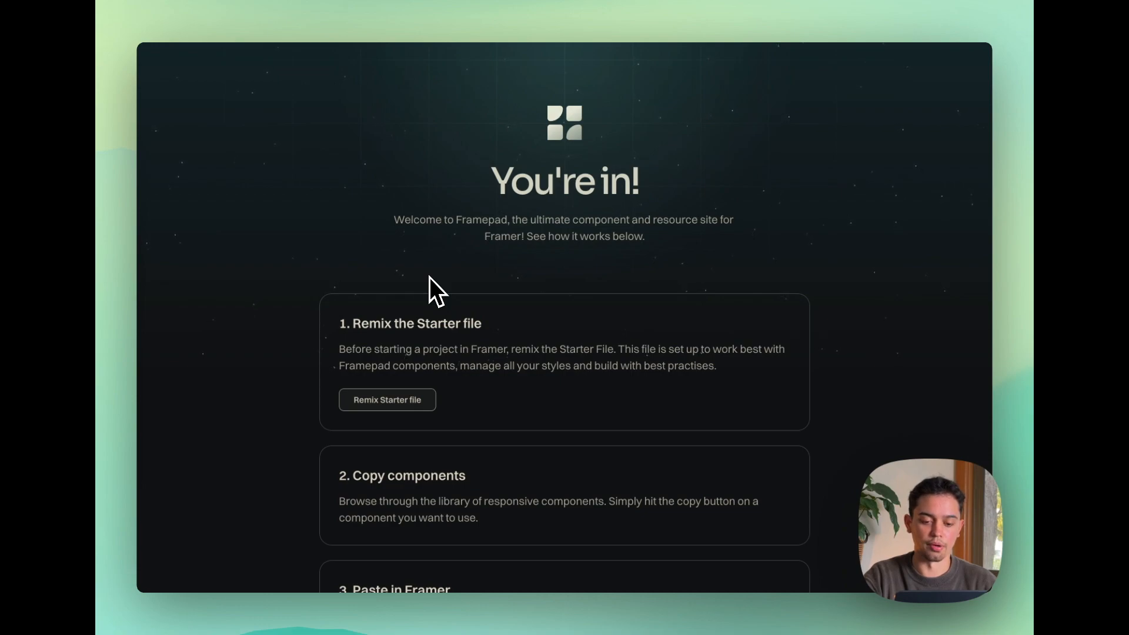
{"action": "left_click", "coordinate": [400, 400]}
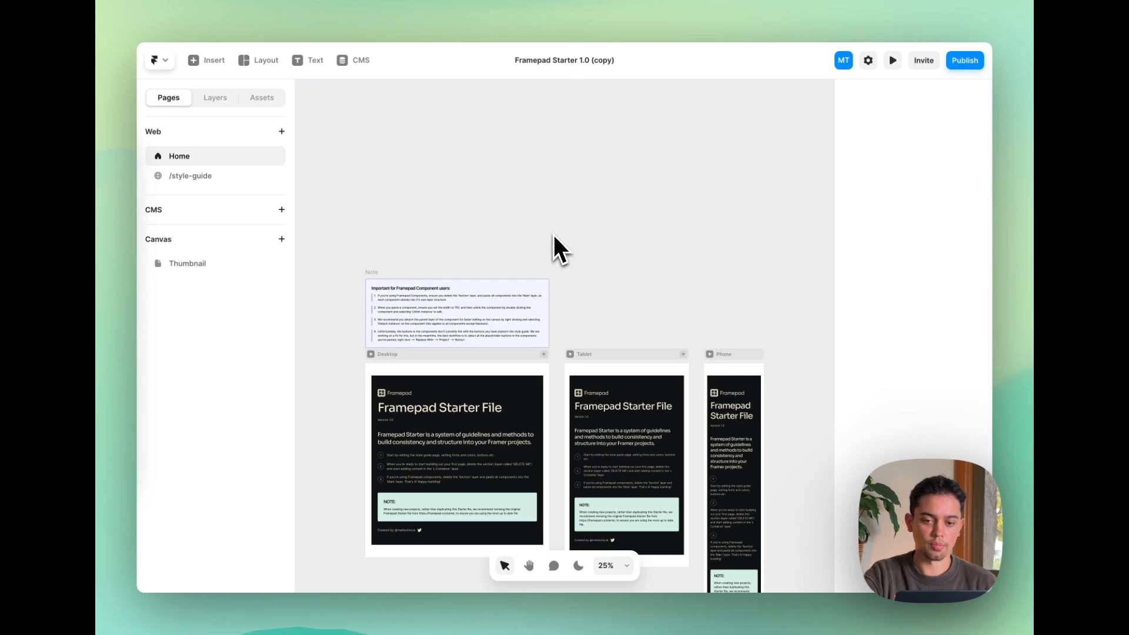
Delete the DELETE ME placeholder layer from the Desktop breakpoint of the Home page.
{"action": "scroll", "coordinate": [553, 234], "scroll_direction": "down", "scroll_amount": 2}
{"action": "scroll", "coordinate": [553, 234], "scroll_direction": "left", "scroll_amount": 2}
{"action": "scroll", "coordinate": [516, 267], "scroll_direction": "up", "scroll_amount": 2}
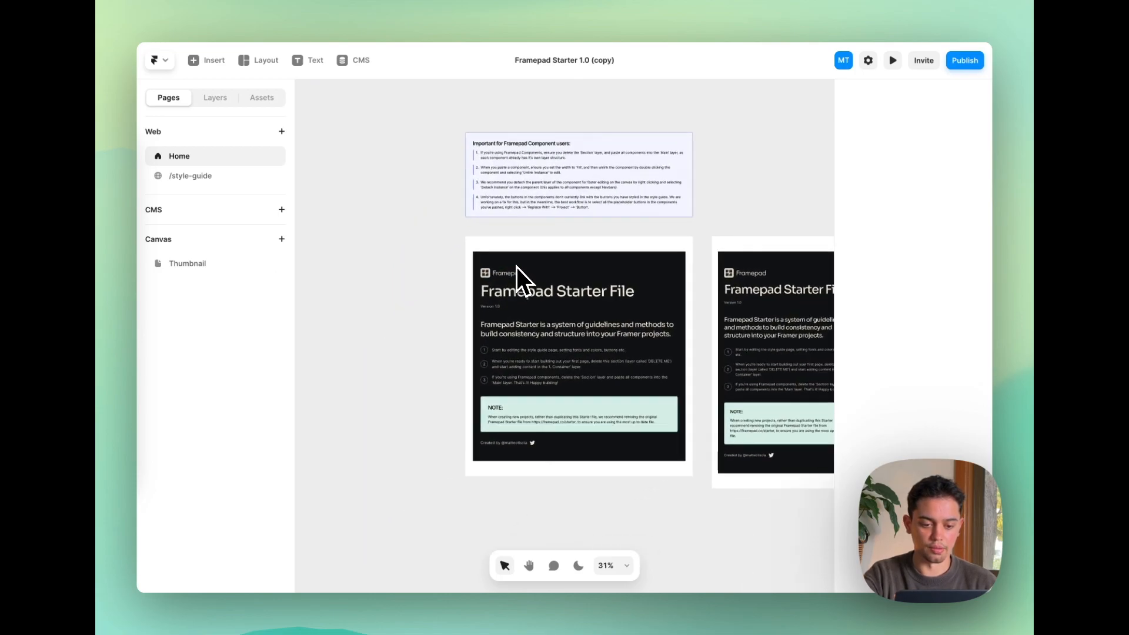
{"action": "scroll", "coordinate": [517, 267], "scroll_direction": "up", "scroll_amount": 2}
{"action": "left_click", "coordinate": [496, 259]}
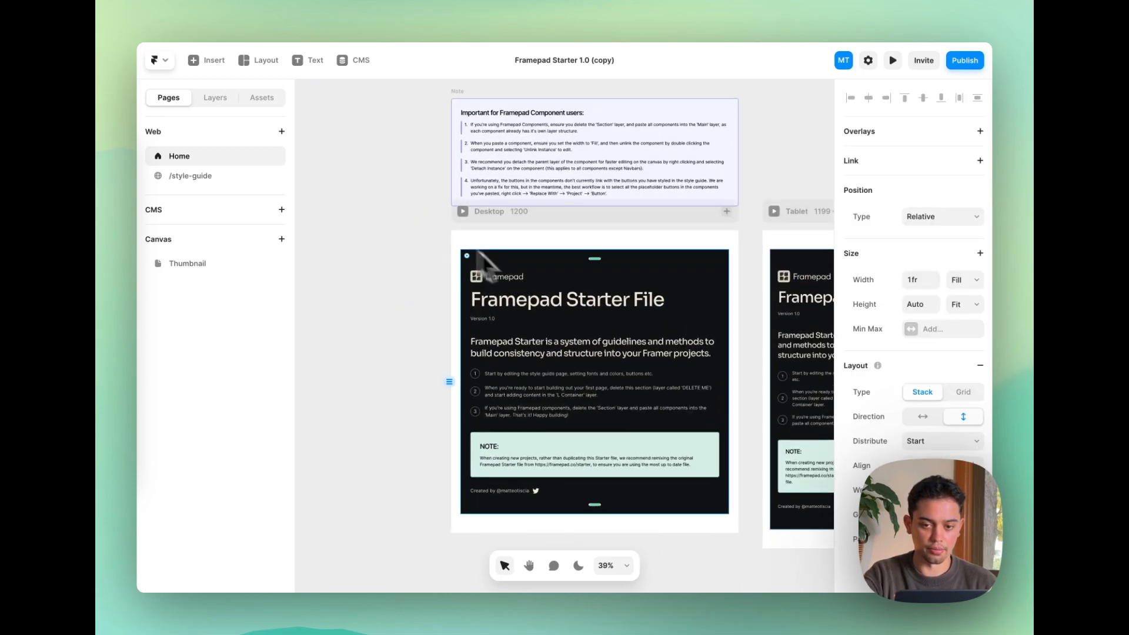
{"action": "left_click", "coordinate": [213, 97]}
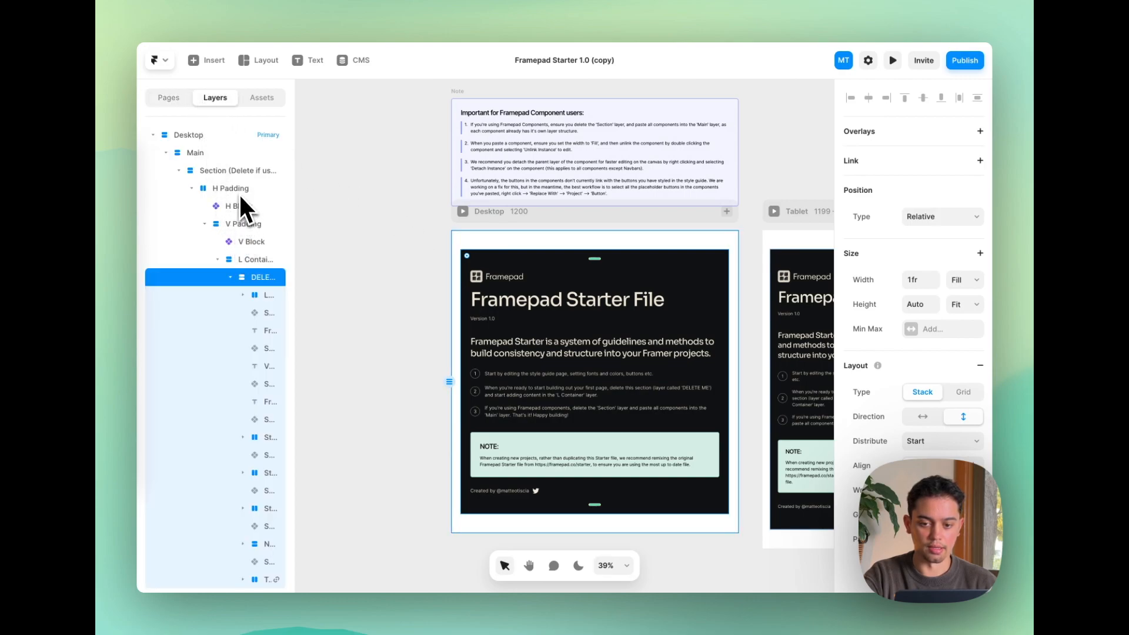
{"action": "key", "text": "Delete"}
Widen the layer list to read the full names and delete the Section layer inside Main.
{"action": "left_click", "coordinate": [229, 172]}
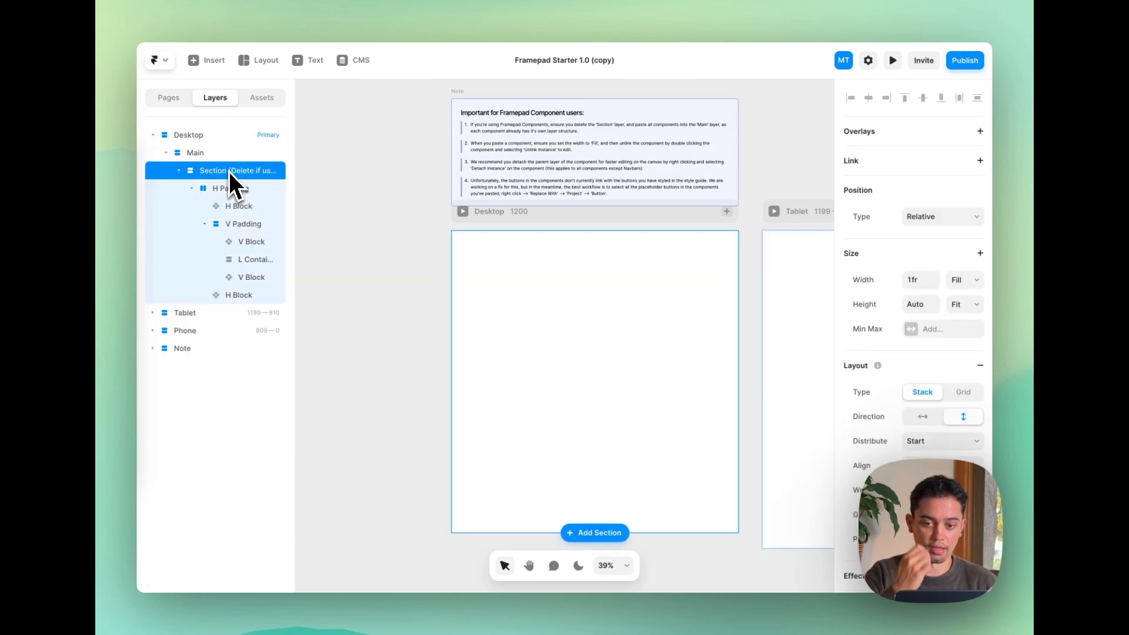
{"action": "left_click_drag", "start_coordinate": [295, 175], "coordinate": [347, 176]}
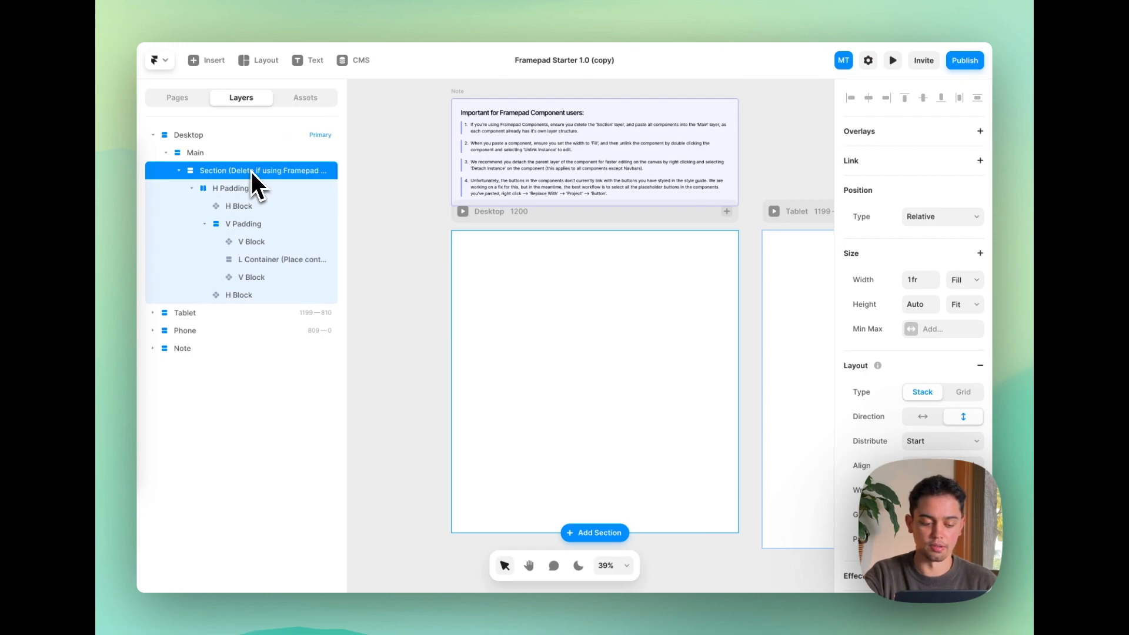
{"action": "key", "text": "Delete"}
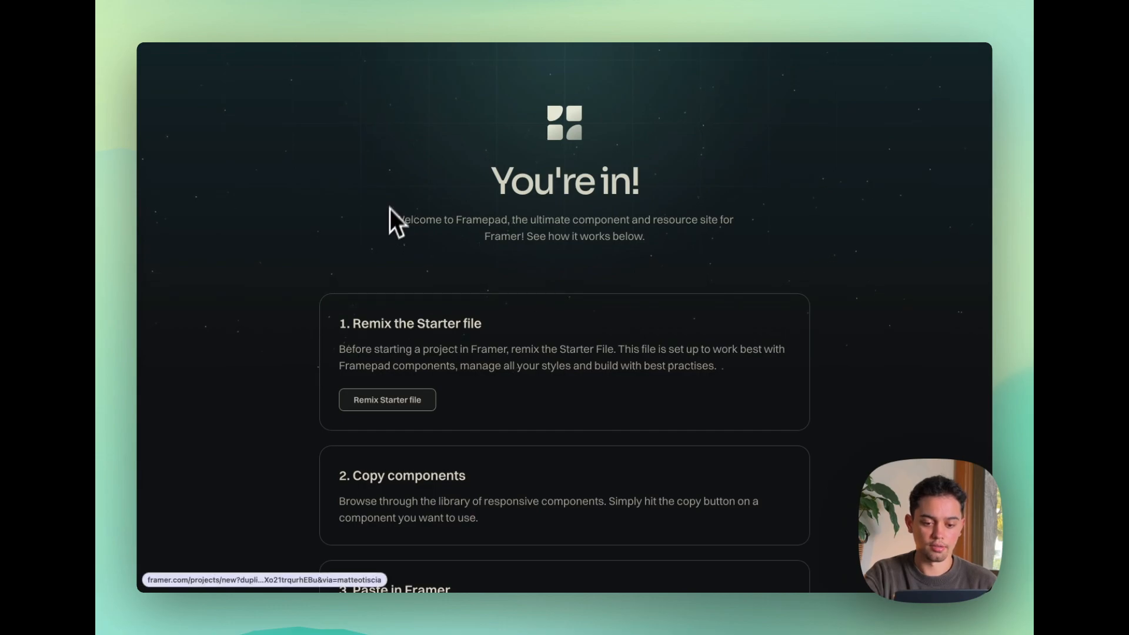
Switch to Framepad, get started with the component library and copy the Navbar / 2 component.
{"action": "scroll", "coordinate": [382, 238], "scroll_direction": "down", "scroll_amount": 10}
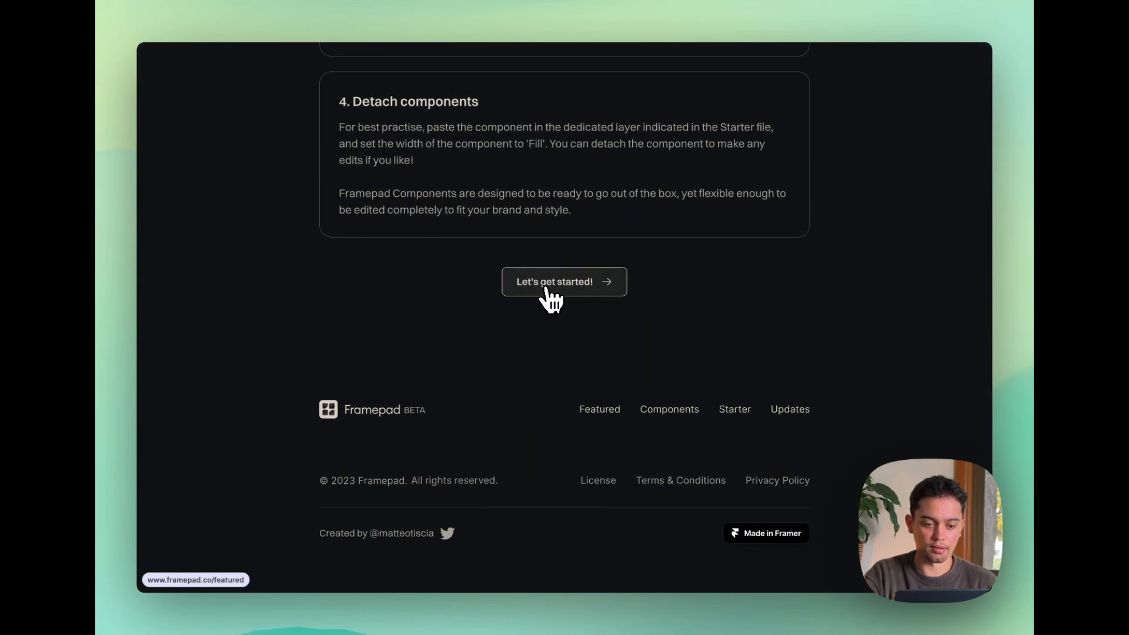
{"action": "left_click", "coordinate": [546, 286]}
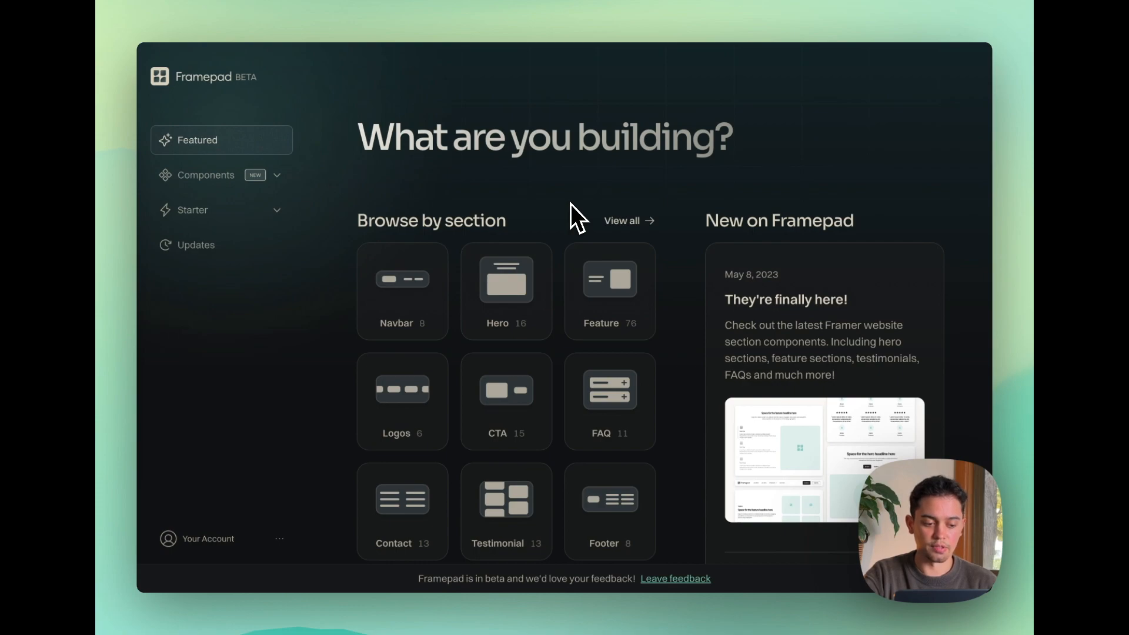
{"action": "left_click", "coordinate": [362, 335]}
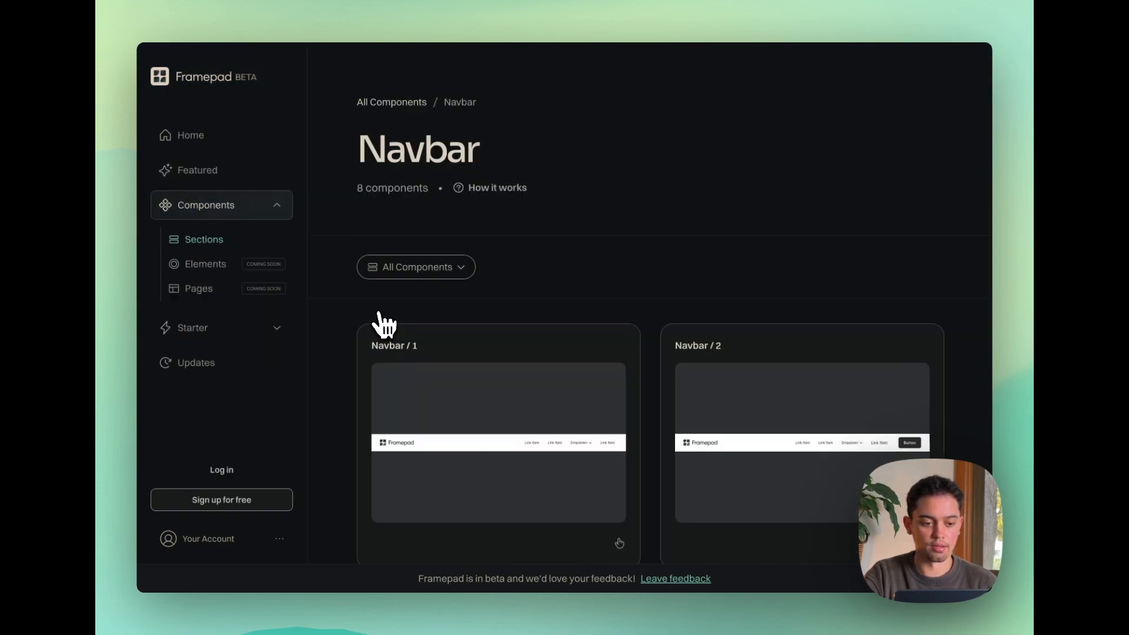
{"action": "scroll", "coordinate": [478, 301], "scroll_direction": "down", "scroll_amount": 1}
{"action": "left_click", "coordinate": [719, 519]}
Switch to Framer, paste the navbar into the Desktop breakpoint and place it above the Main layer.
{"action": "key", "text": "super+Tab"}
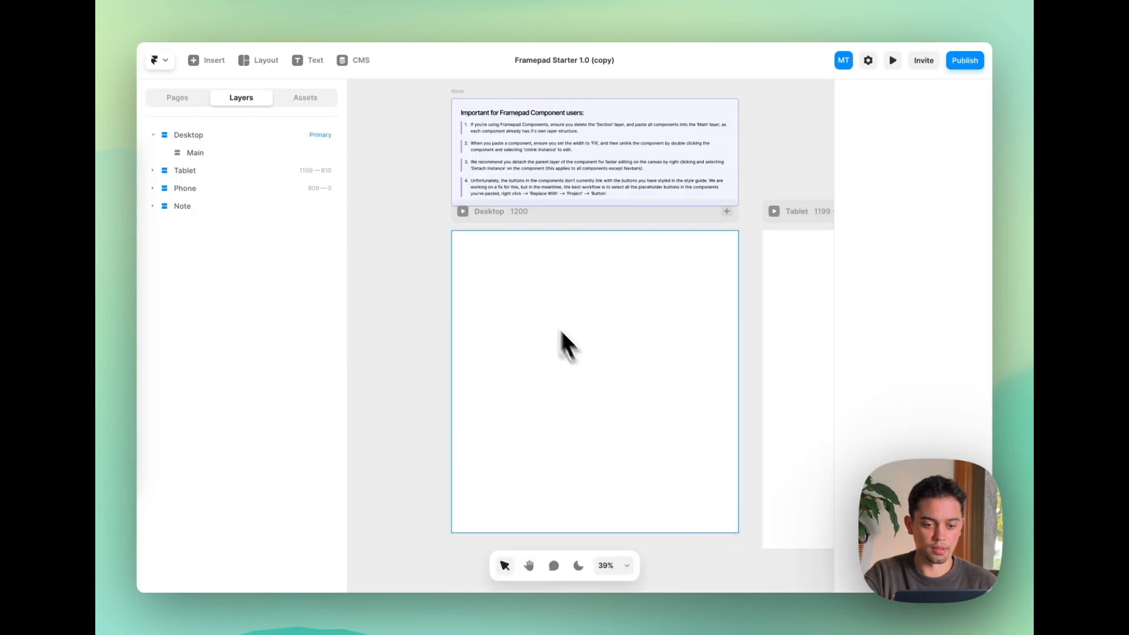
{"action": "left_click", "coordinate": [539, 213]}
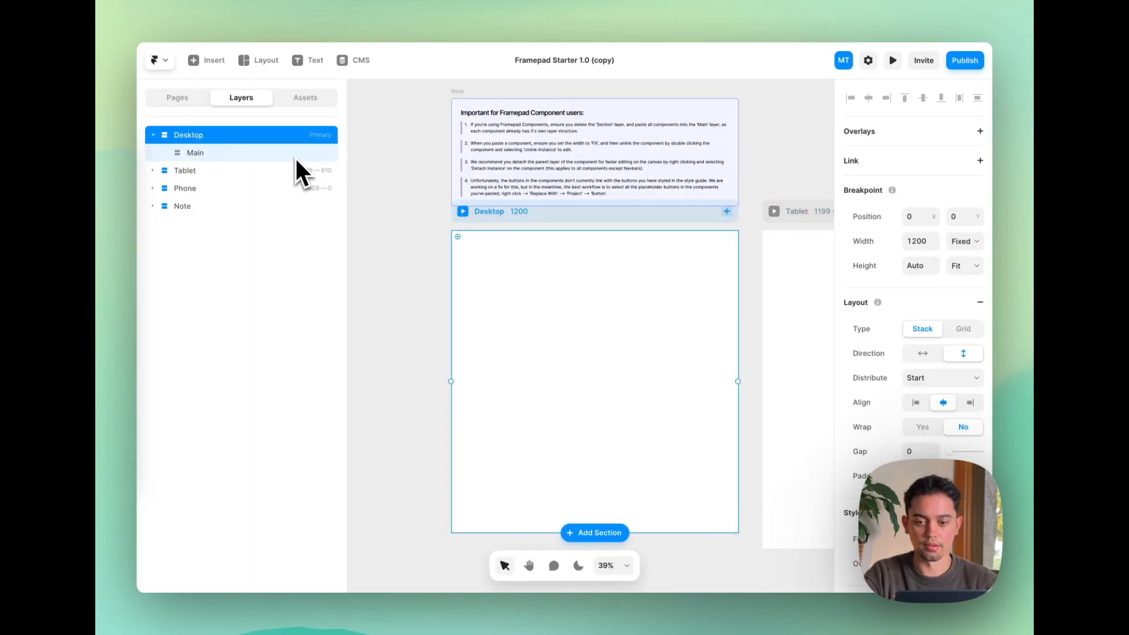
{"action": "key", "text": "super+v"}
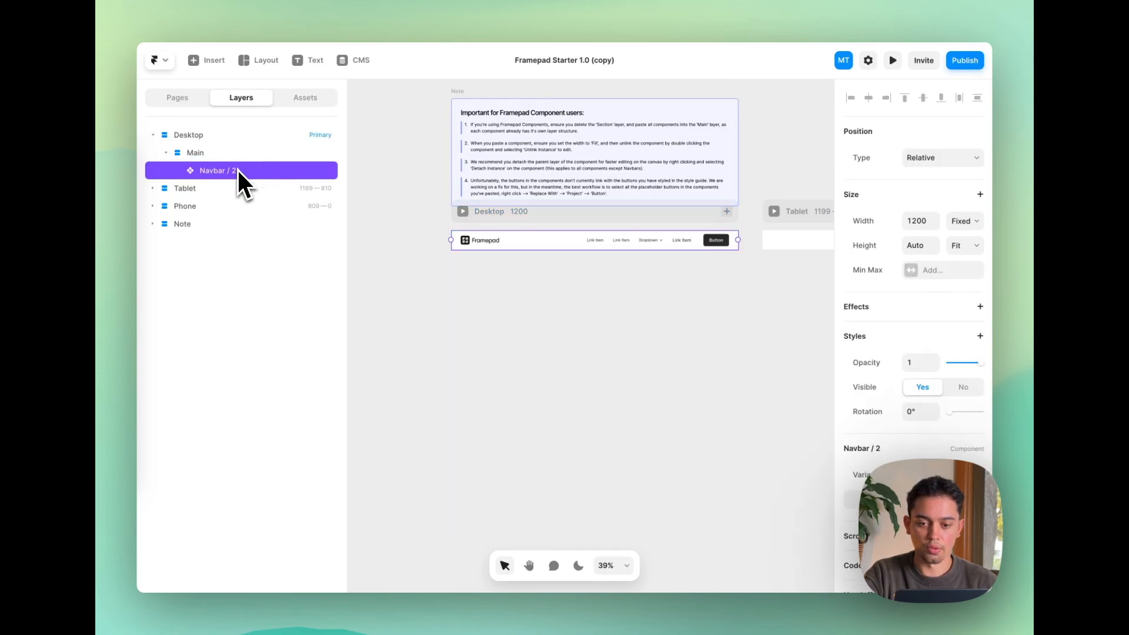
{"action": "left_click_drag", "start_coordinate": [254, 171], "coordinate": [201, 148]}
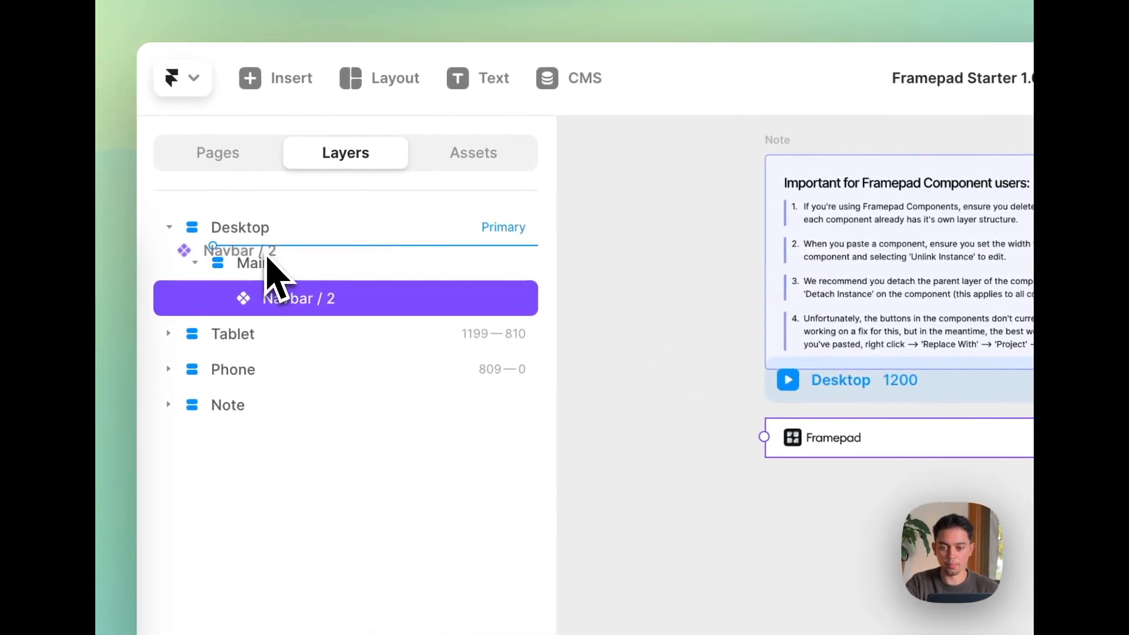
{"action": "left_click_drag", "start_coordinate": [266, 259], "coordinate": [277, 284]}
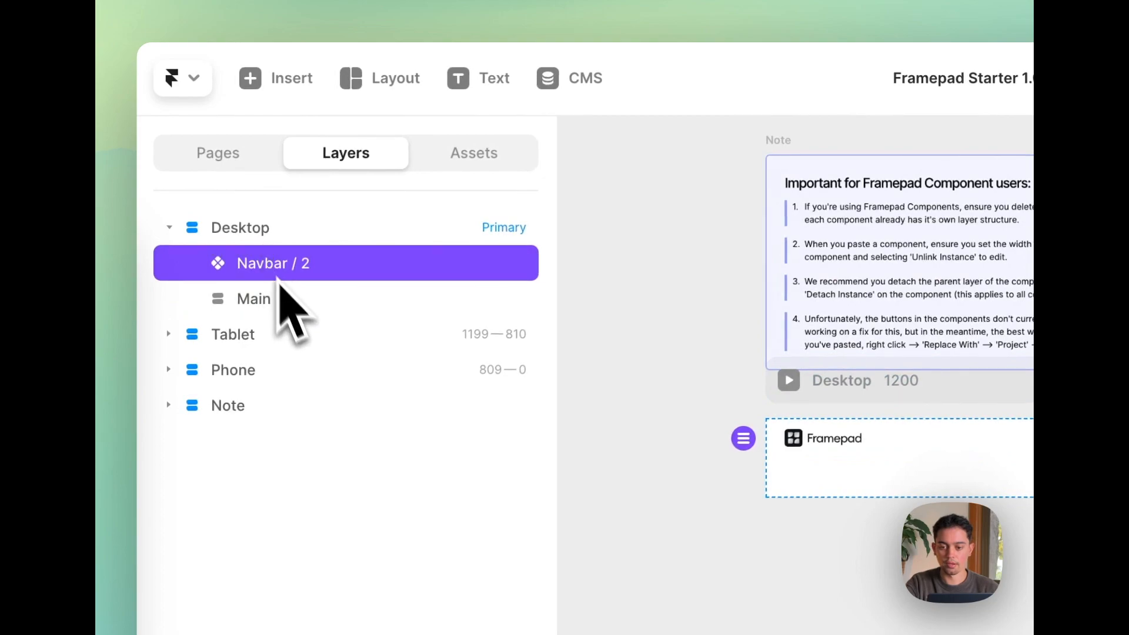
Select the Main layer as the paste target, and copy the Hero / Justified / 6 component from Framepad's hero sections.
{"action": "left_click", "coordinate": [290, 301]}
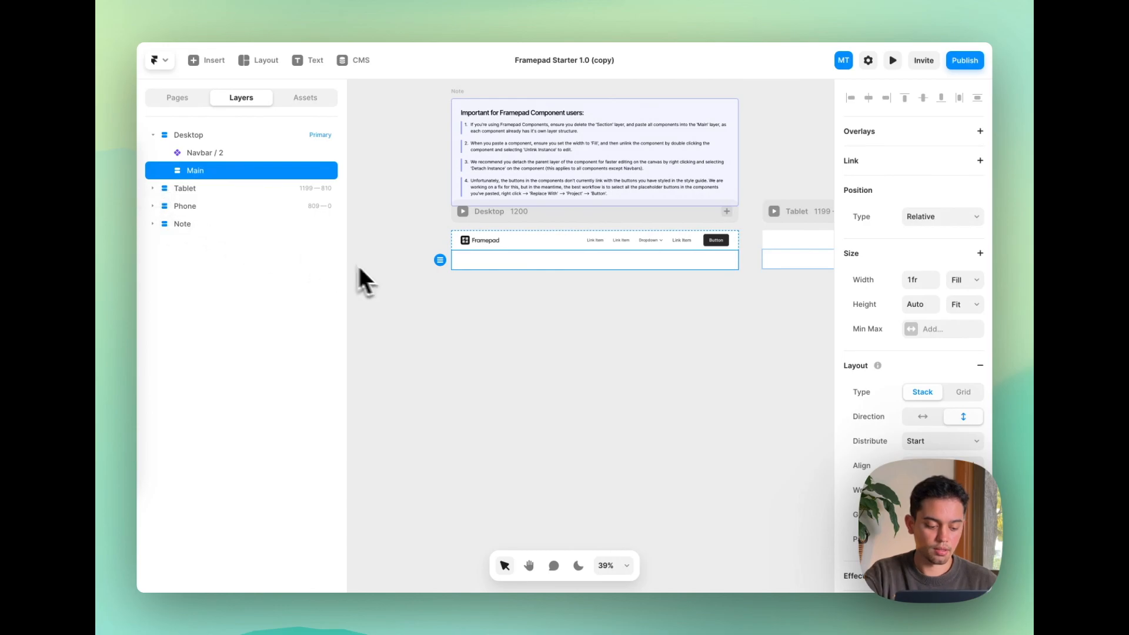
{"action": "key", "text": "ctrl+Tab"}
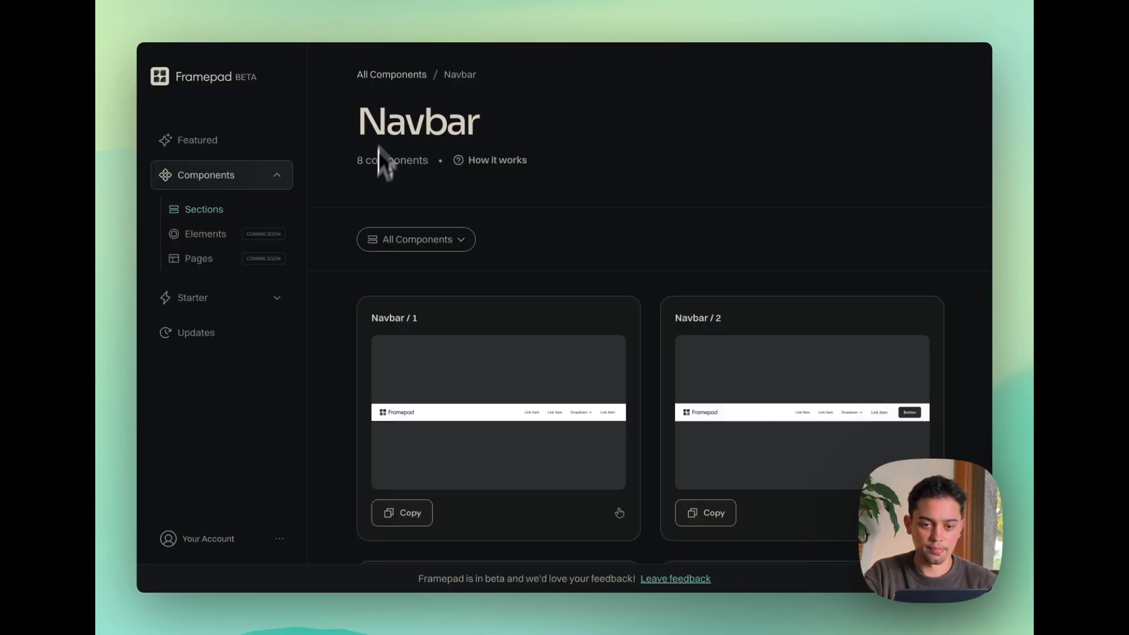
{"action": "left_click", "coordinate": [420, 240]}
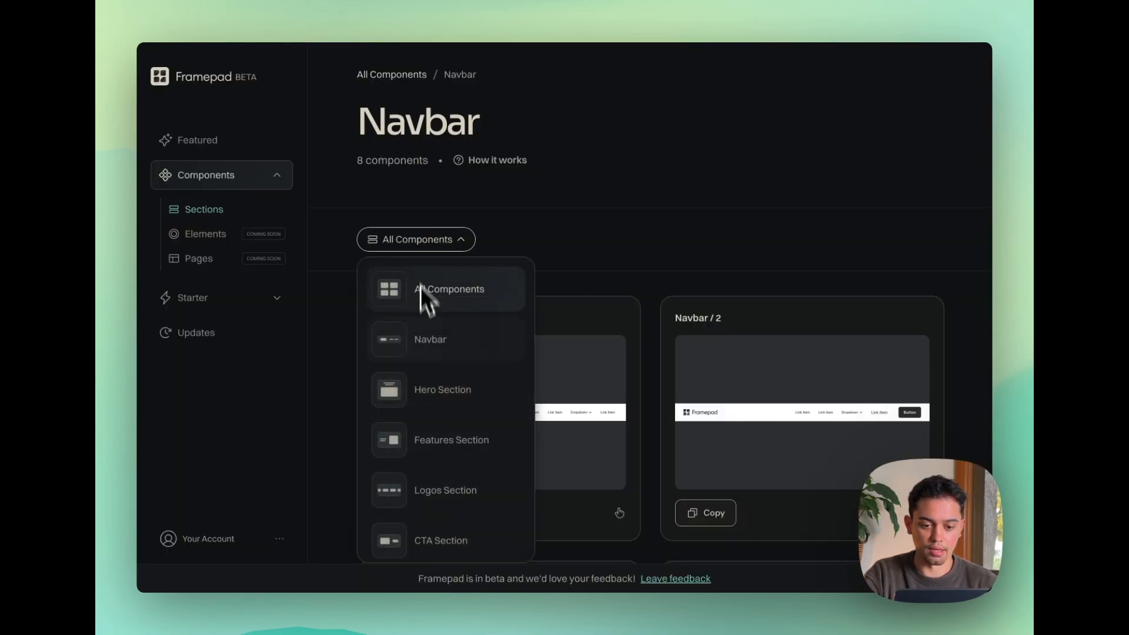
{"action": "left_click", "coordinate": [434, 388]}
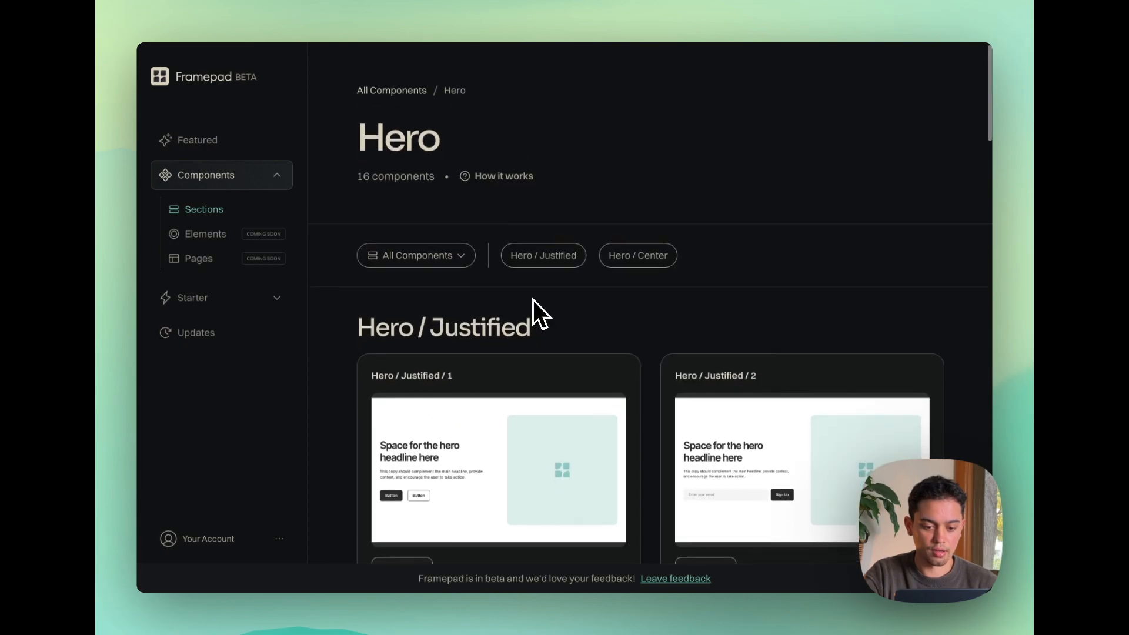
{"action": "scroll", "coordinate": [533, 300], "scroll_direction": "down", "scroll_amount": 10}
{"action": "scroll", "coordinate": [533, 298], "scroll_direction": "down", "scroll_amount": 3}
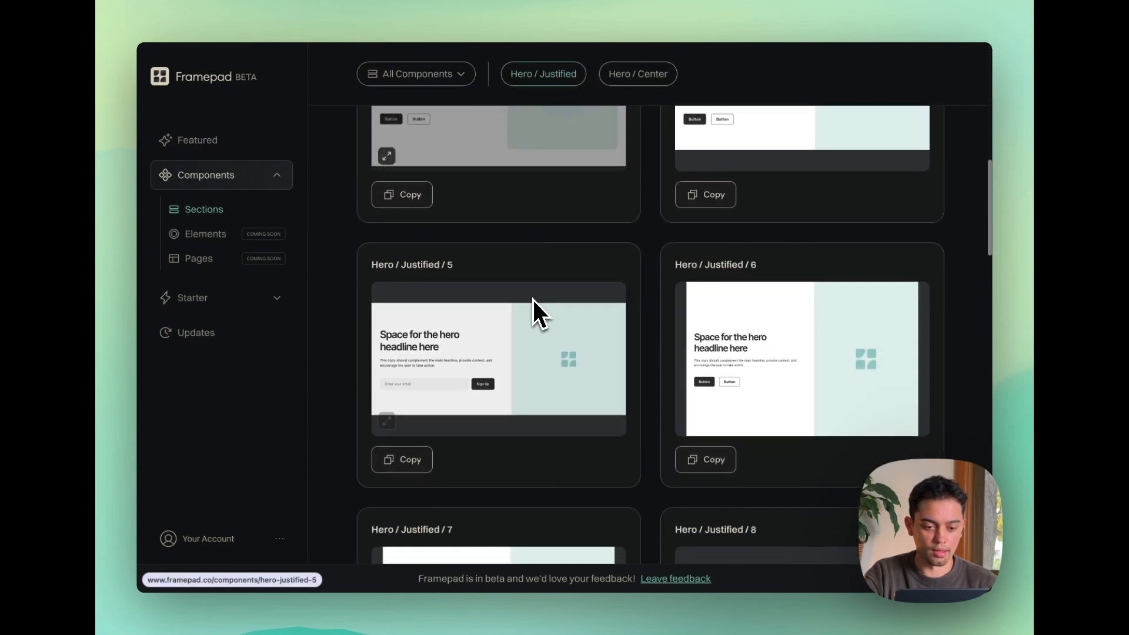
{"action": "left_click", "coordinate": [713, 419]}
Switch to Framer and paste the copied hero component into the Main layer.
{"action": "key", "text": "super+Tab"}
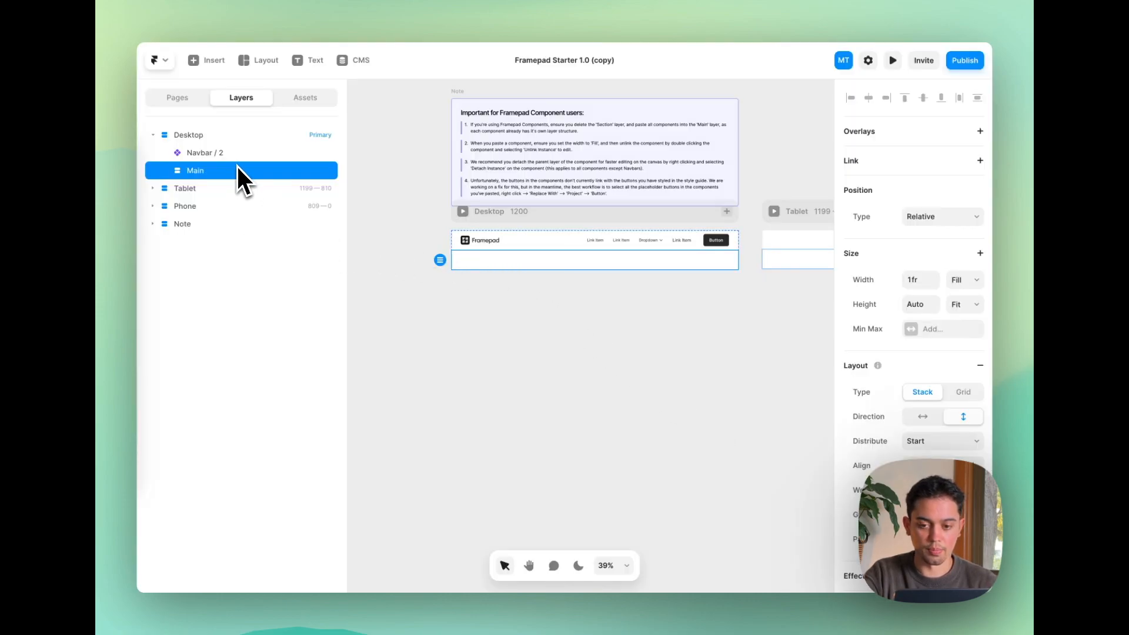
{"action": "key", "text": "super+v"}
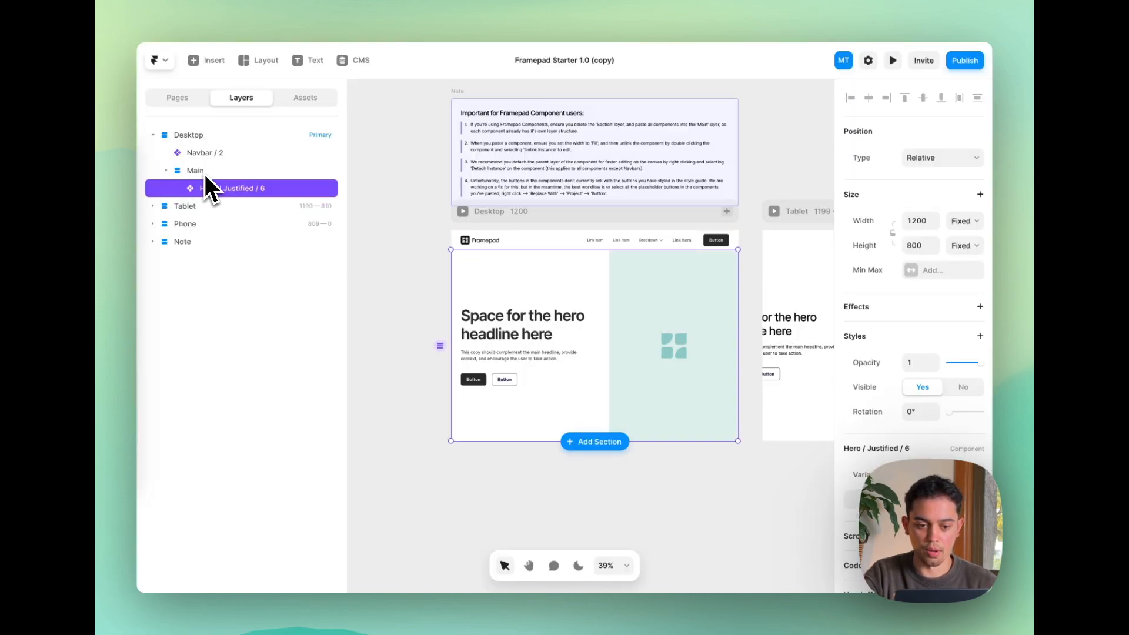
{"action": "left_click", "coordinate": [420, 256]}
{"action": "scroll", "coordinate": [420, 256], "scroll_direction": "right", "scroll_amount": 2}
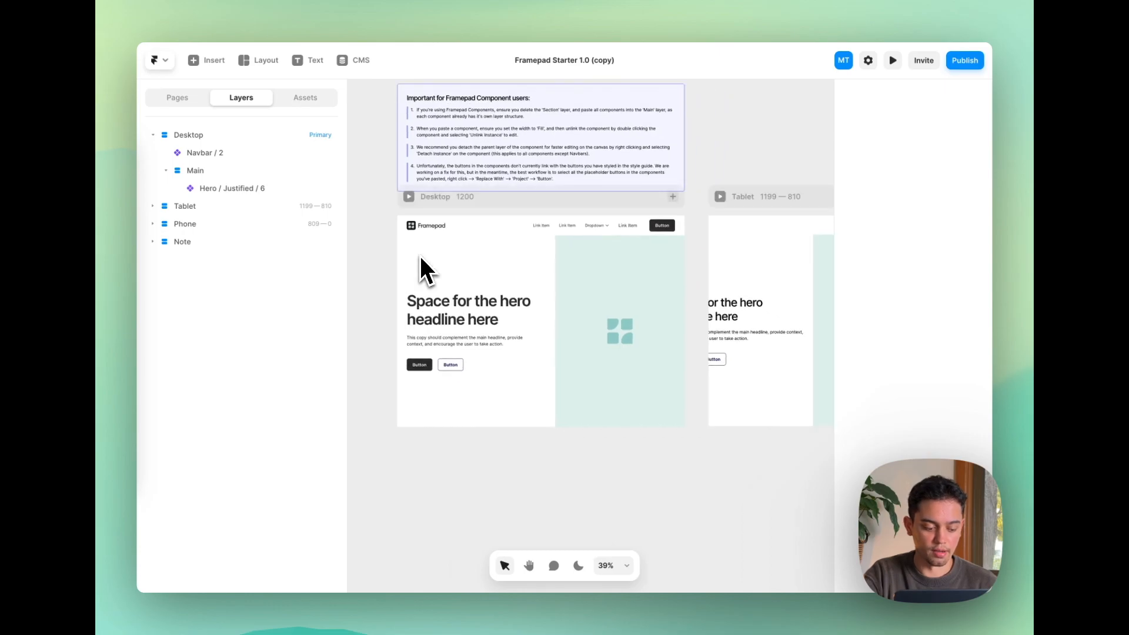
Switch to Framepad and copy the Feature / Tabs / 6 component from the tabs group of the features sections.
{"action": "key", "text": "super+Tab"}
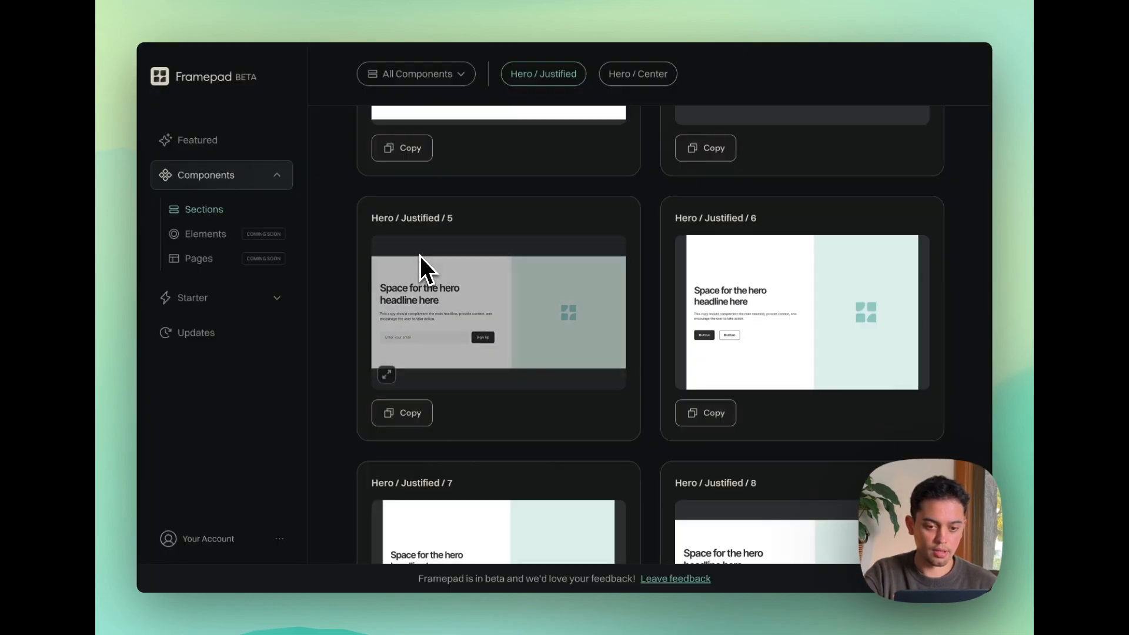
{"action": "left_click", "coordinate": [425, 74]}
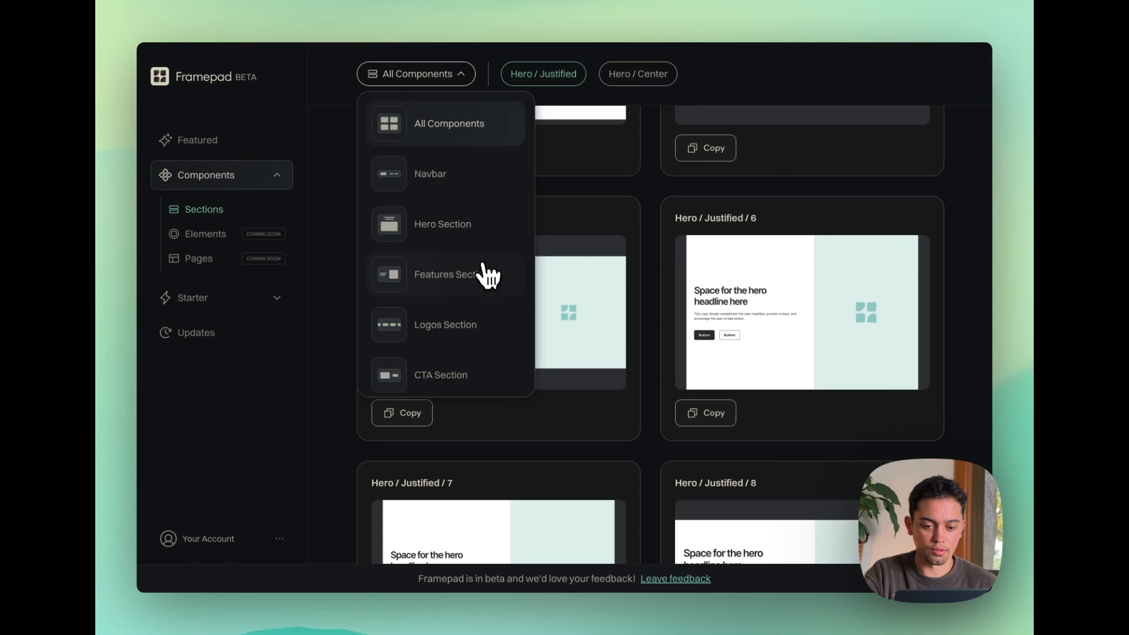
{"action": "scroll", "coordinate": [486, 272], "scroll_direction": "down", "scroll_amount": 2}
{"action": "left_click", "coordinate": [486, 228]}
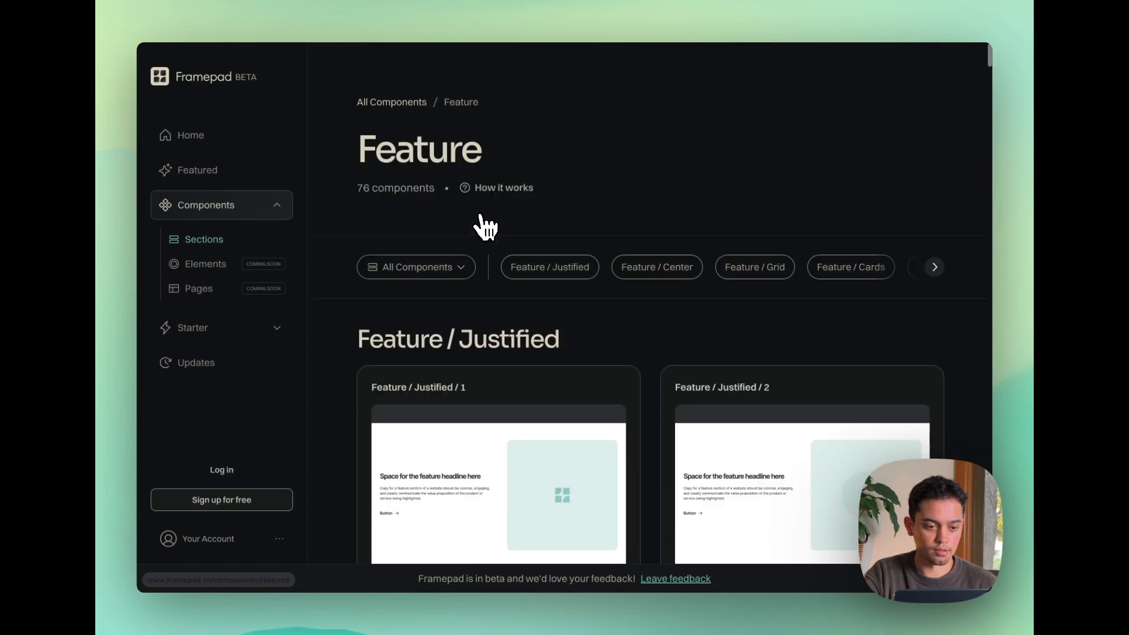
{"action": "left_click", "coordinate": [937, 268]}
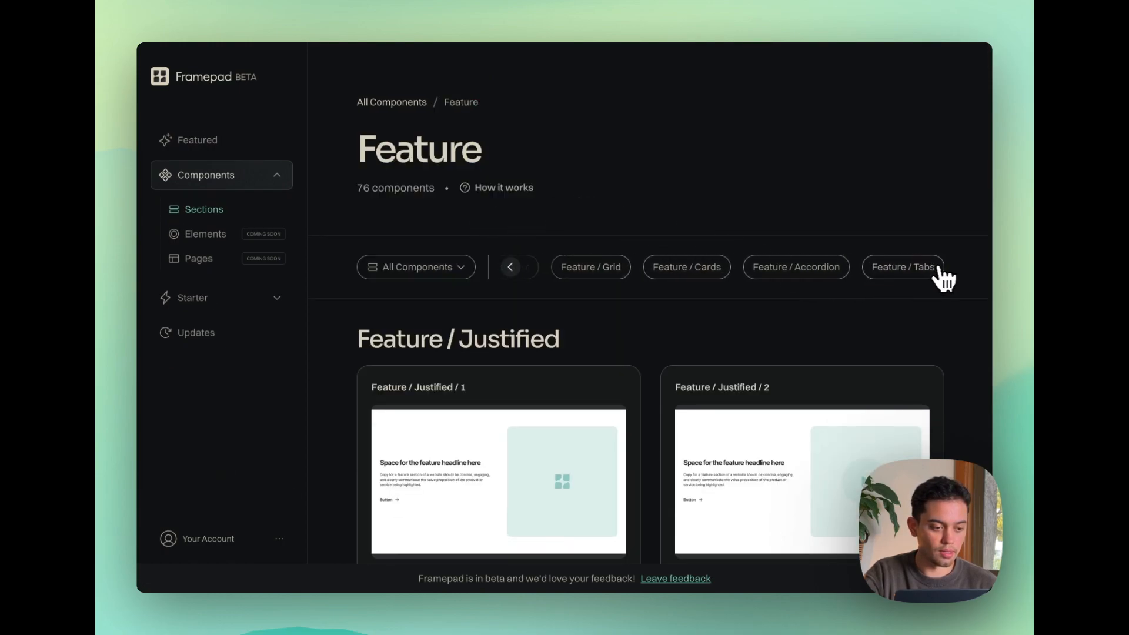
{"action": "left_click", "coordinate": [887, 272]}
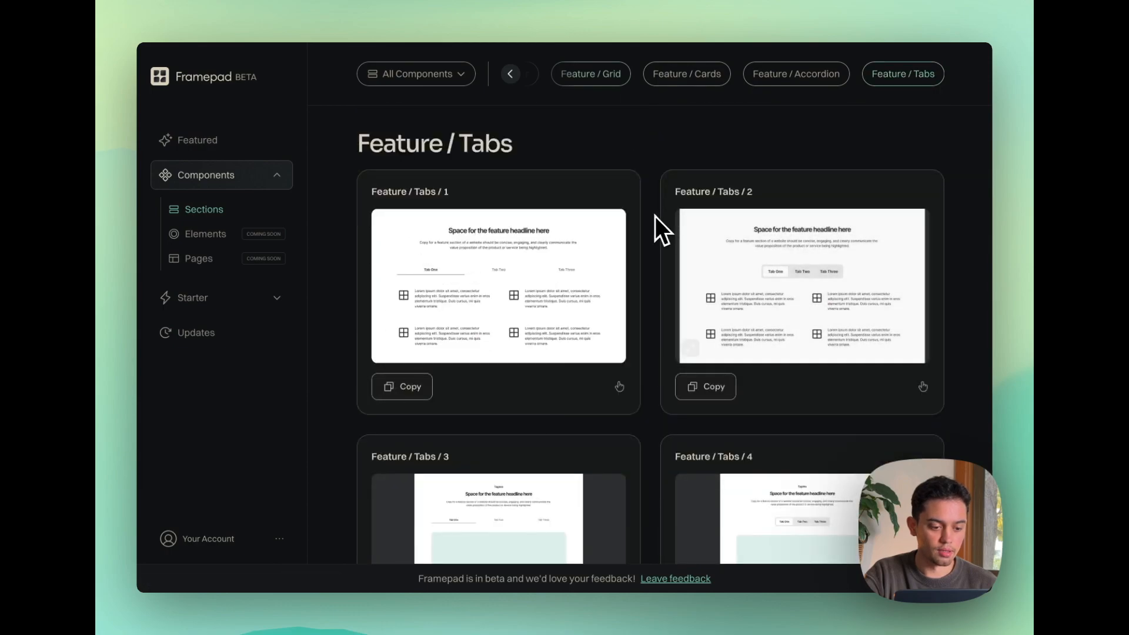
{"action": "scroll", "coordinate": [651, 217], "scroll_direction": "down", "scroll_amount": 10}
{"action": "left_click", "coordinate": [704, 339]}
Switch to Framer and paste the copied feature tabs component directly below the hero in the Main layer.
{"action": "key", "text": "alt+Tab"}
{"action": "left_click", "coordinate": [249, 189]}
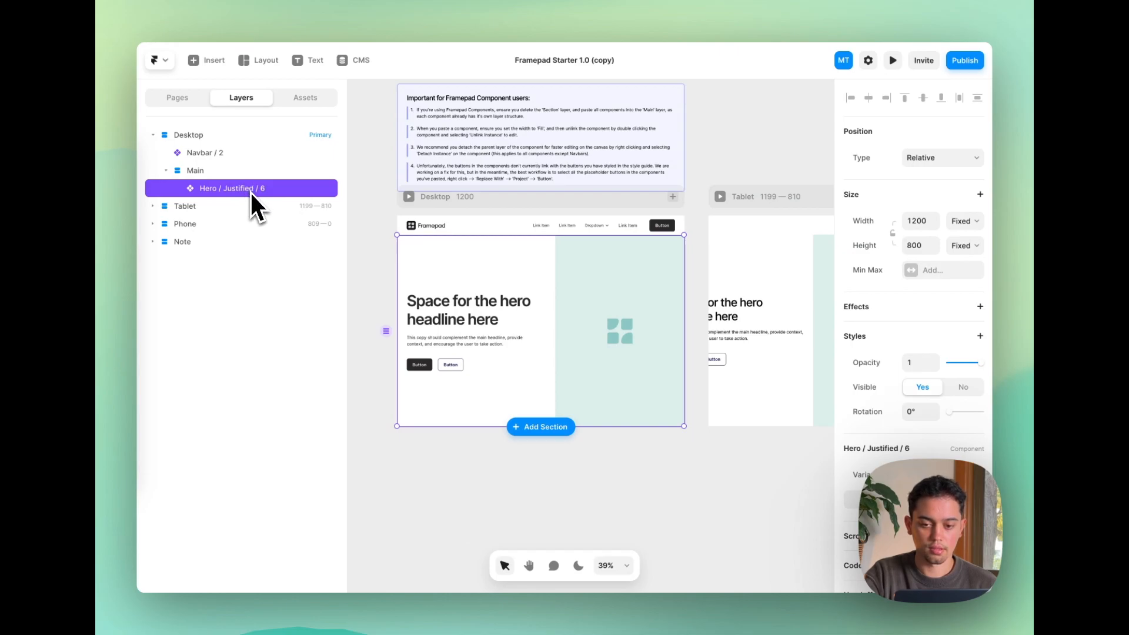
{"action": "key", "text": "ctrl+v"}
{"action": "key", "text": "Down"}
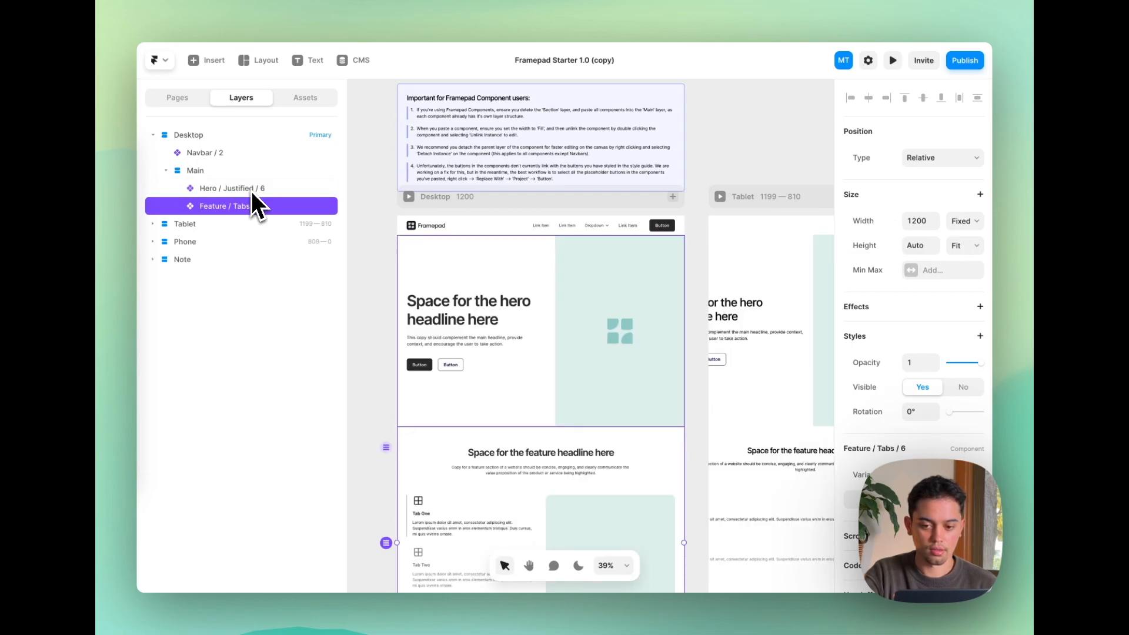
{"action": "scroll", "coordinate": [489, 215], "scroll_direction": "down", "scroll_amount": 4}
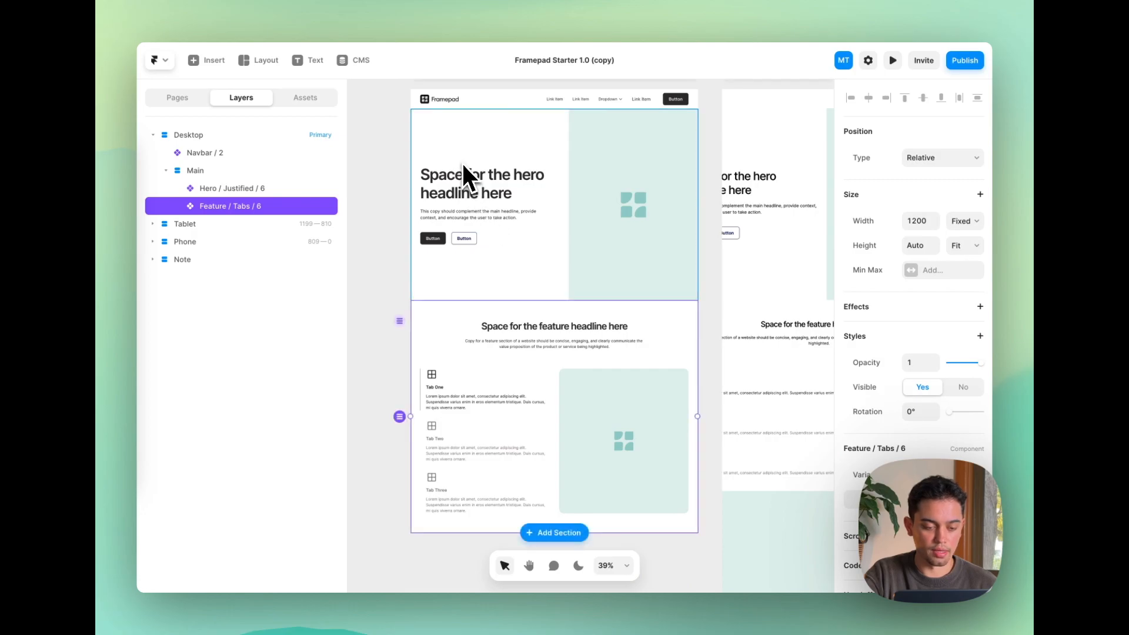
Switch to Framepad and copy the CTA / Justified / 5 component from the CTA sections.
{"action": "key", "text": "alt+Tab"}
{"action": "left_click", "coordinate": [472, 75]}
{"action": "scroll", "coordinate": [474, 285], "scroll_direction": "down", "scroll_amount": 1}
{"action": "left_click", "coordinate": [467, 346]}
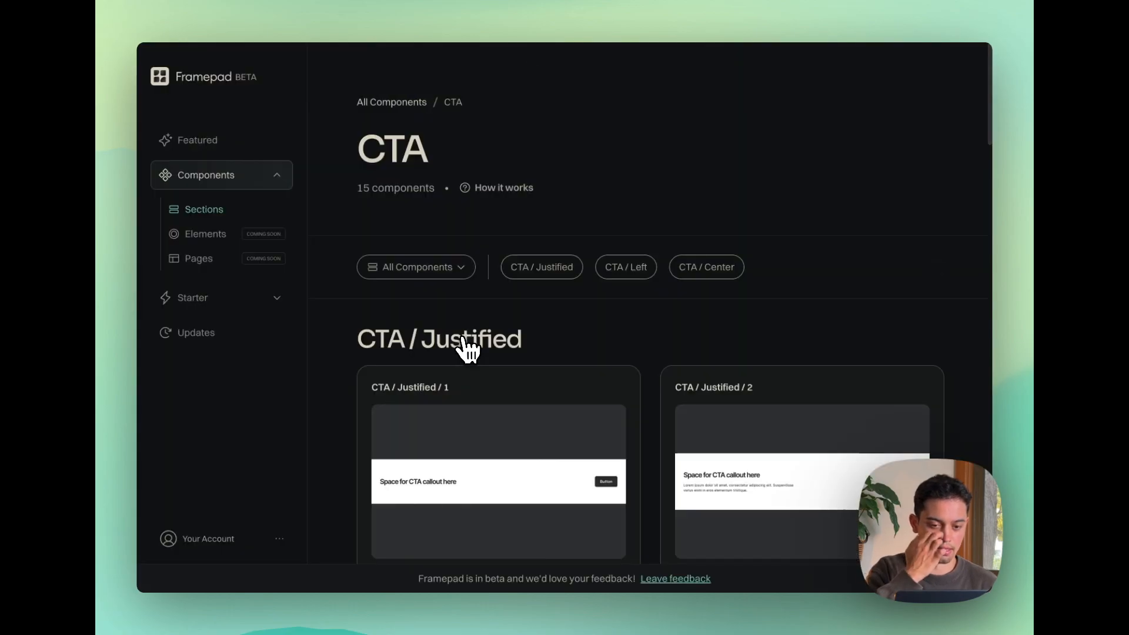
{"action": "scroll", "coordinate": [460, 306], "scroll_direction": "down", "scroll_amount": 6}
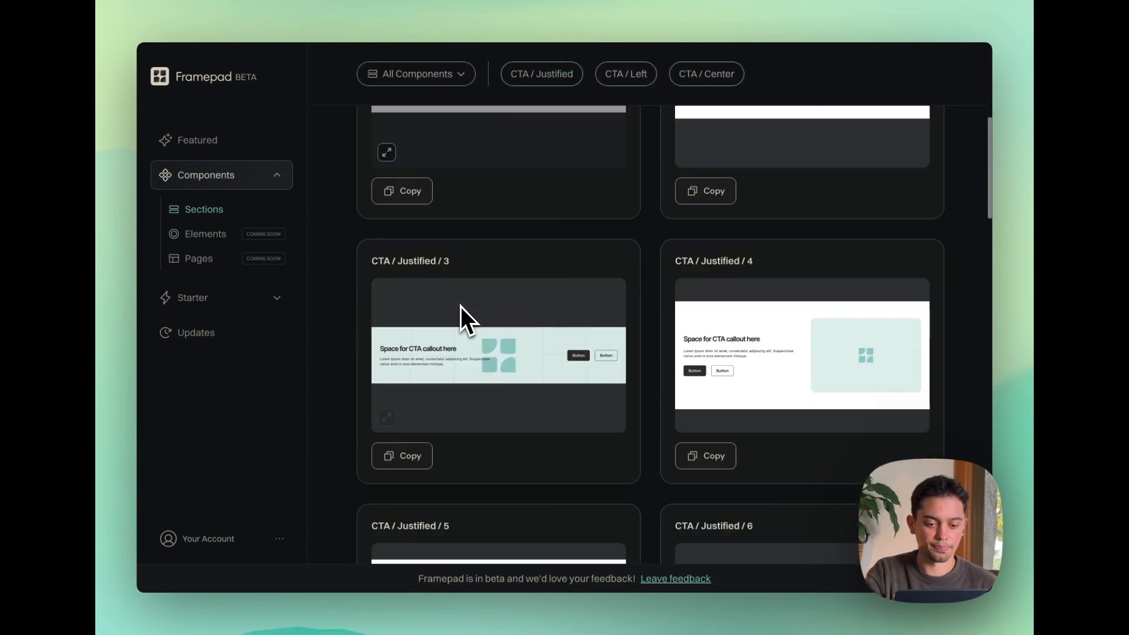
{"action": "scroll", "coordinate": [461, 306], "scroll_direction": "down", "scroll_amount": 5}
{"action": "left_click", "coordinate": [425, 419]}
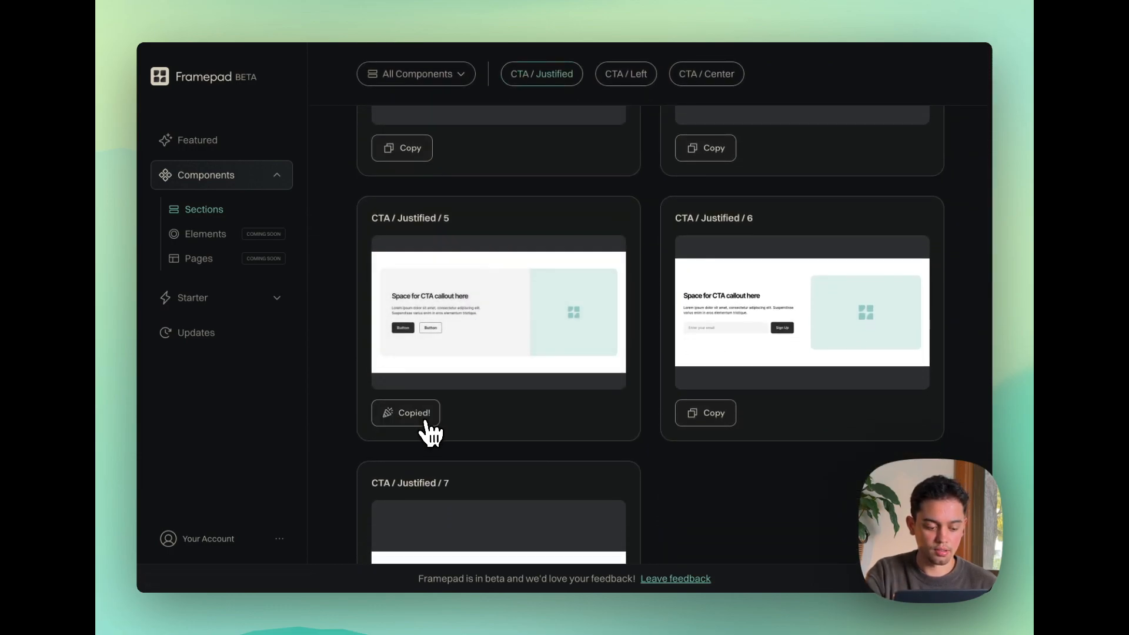
Switch to Framer, paste the copied CTA component into the Main layer and move it below Feature / Tabs / 6.
{"action": "key", "text": "ctrl+Tab"}
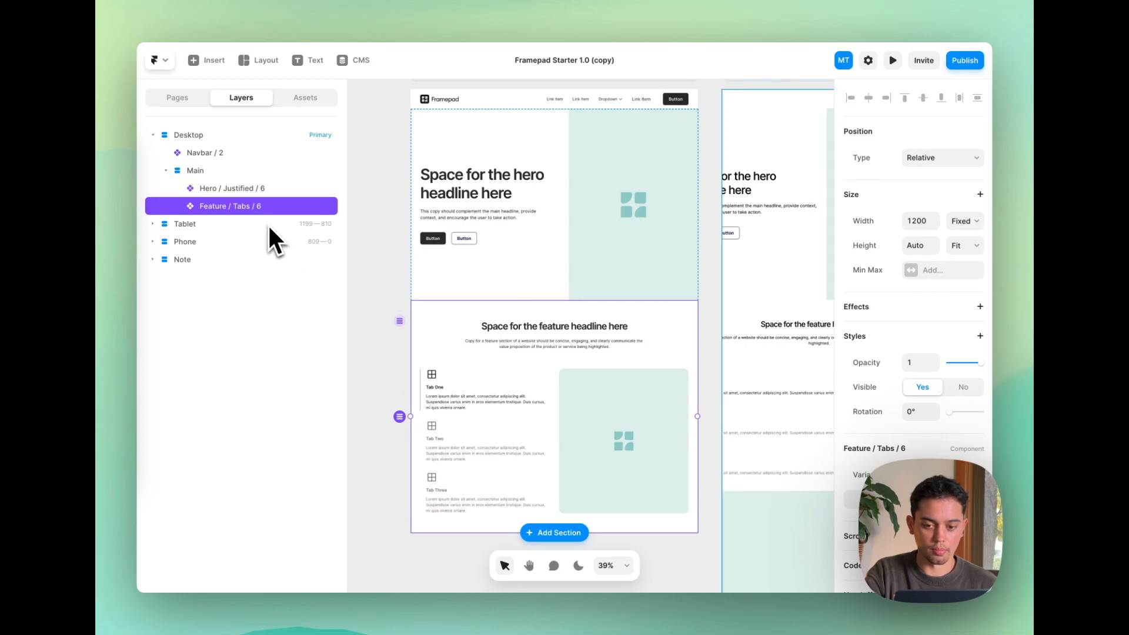
{"action": "key", "text": "super+v"}
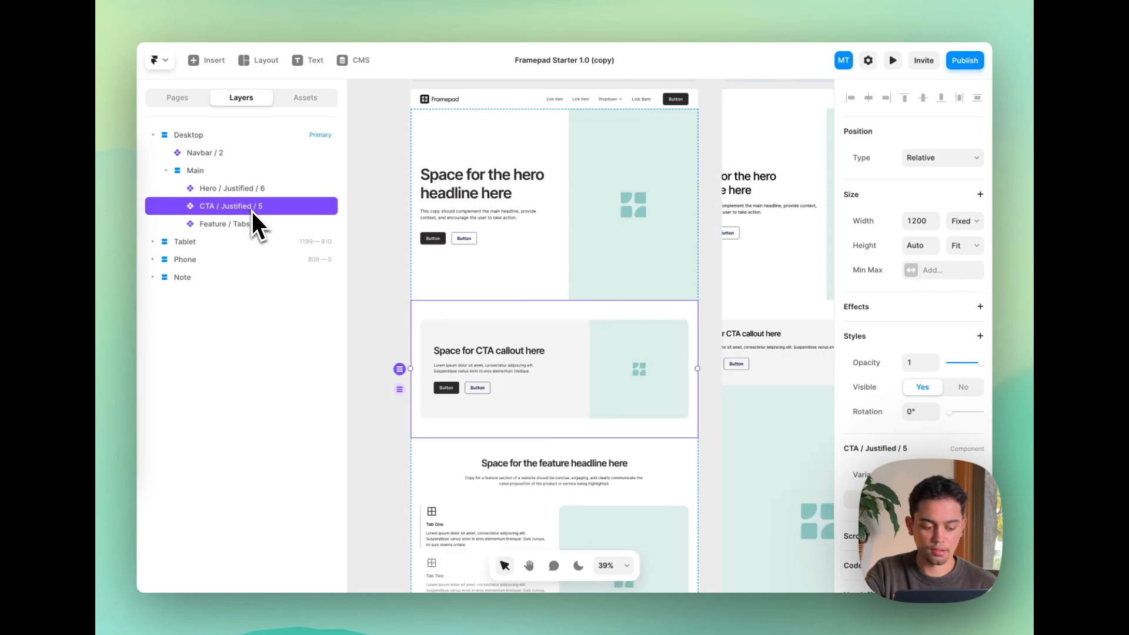
{"action": "left_click_drag", "start_coordinate": [253, 213], "coordinate": [259, 221]}
Switch to Framepad and copy the FAQ / Accordion / 2 component from the FAQ sections.
{"action": "key", "text": "ctrl+Tab"}
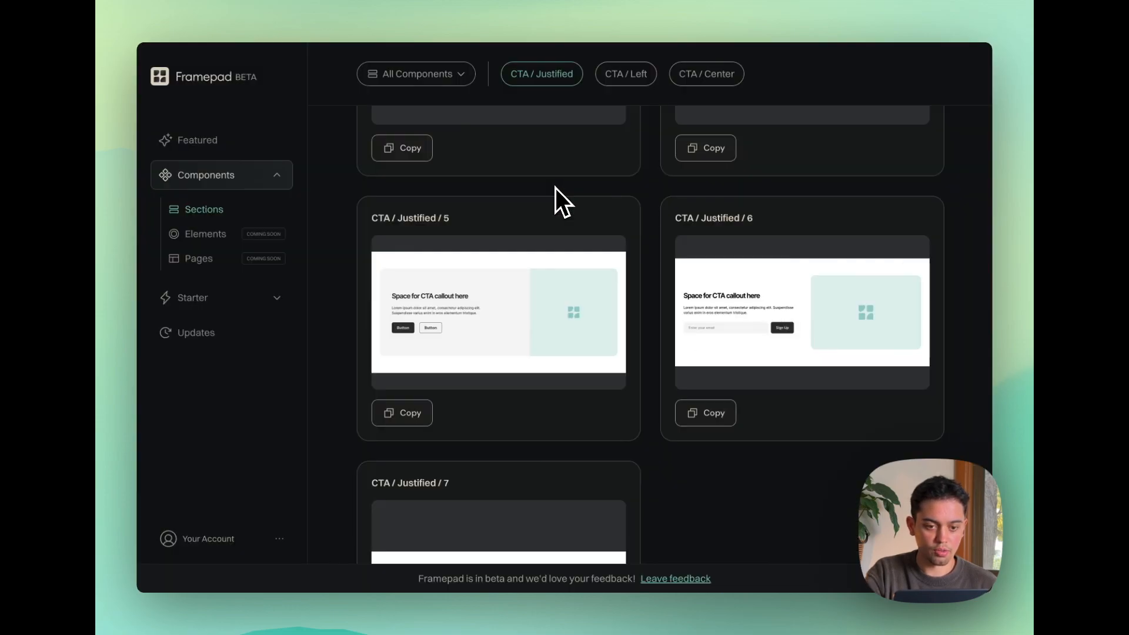
{"action": "left_click", "coordinate": [440, 77]}
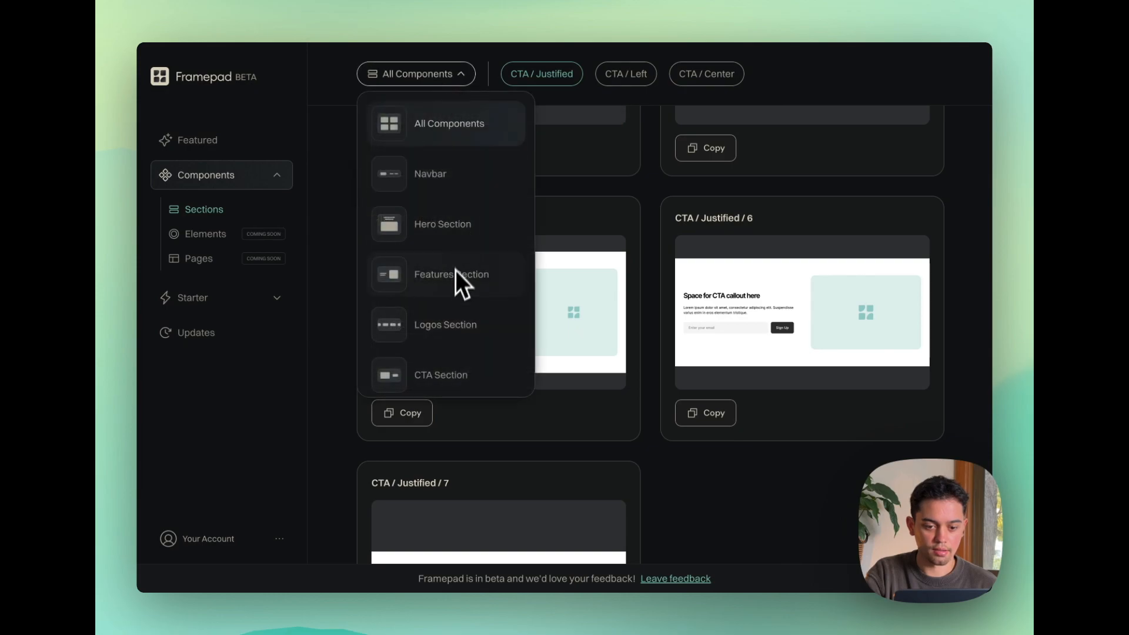
{"action": "scroll", "coordinate": [453, 322], "scroll_direction": "down", "scroll_amount": 2}
{"action": "left_click", "coordinate": [449, 318]}
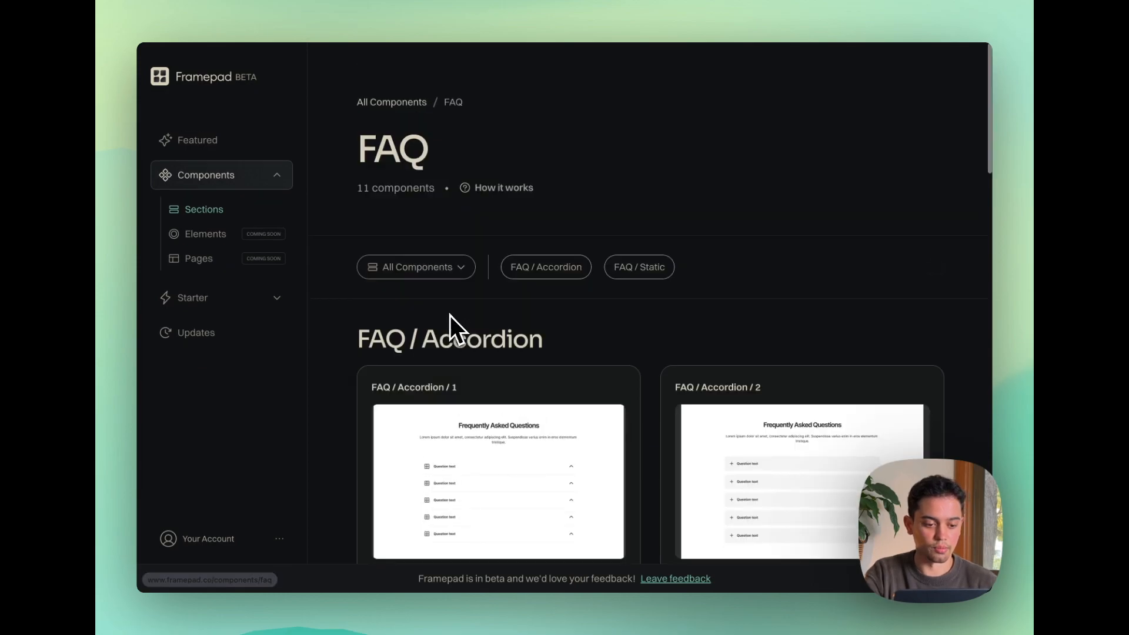
{"action": "scroll", "coordinate": [668, 315], "scroll_direction": "down", "scroll_amount": 3}
{"action": "left_click", "coordinate": [709, 401]}
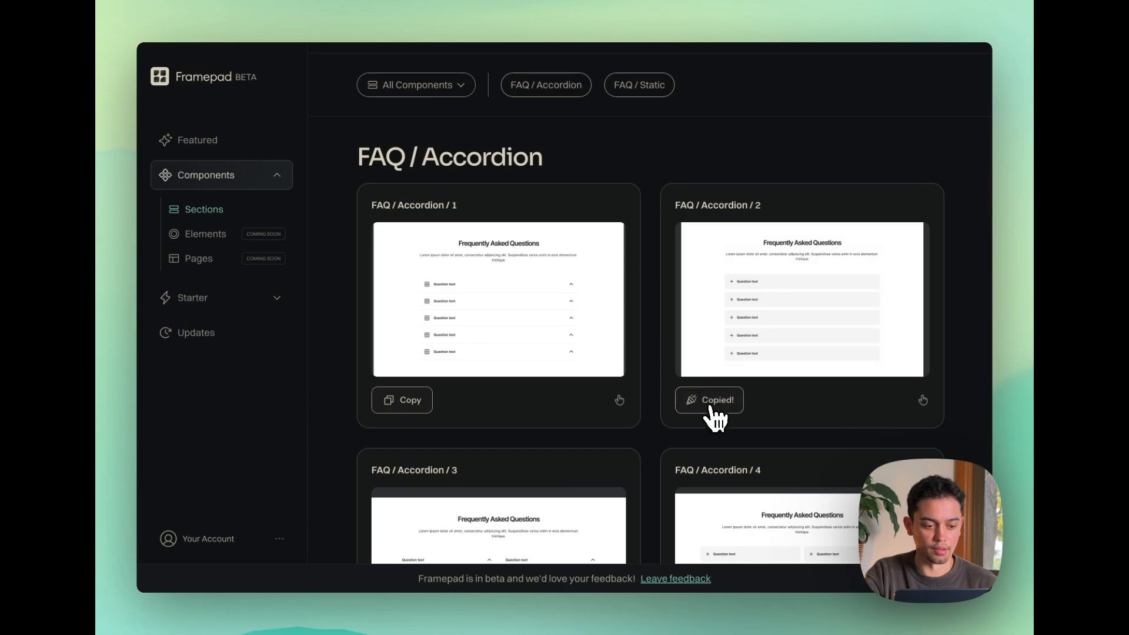
Switch to Framer, paste the copied FAQ component into the Main layer and place it between the feature tabs and the CTA.
{"action": "key", "text": "ctrl+Tab"}
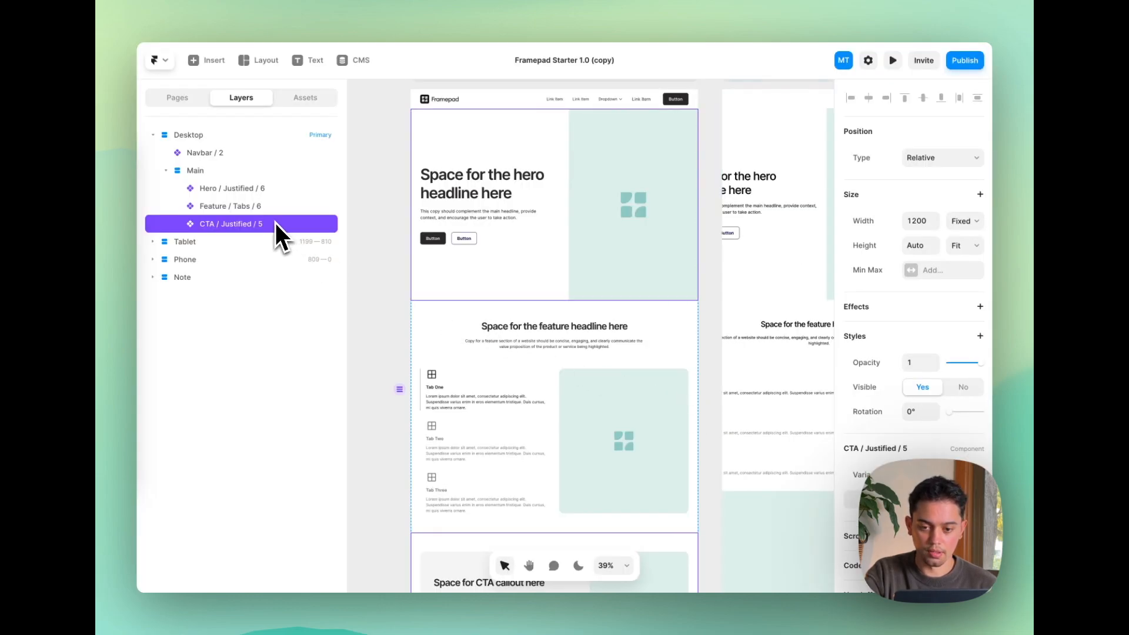
{"action": "key", "text": "ctrl+v"}
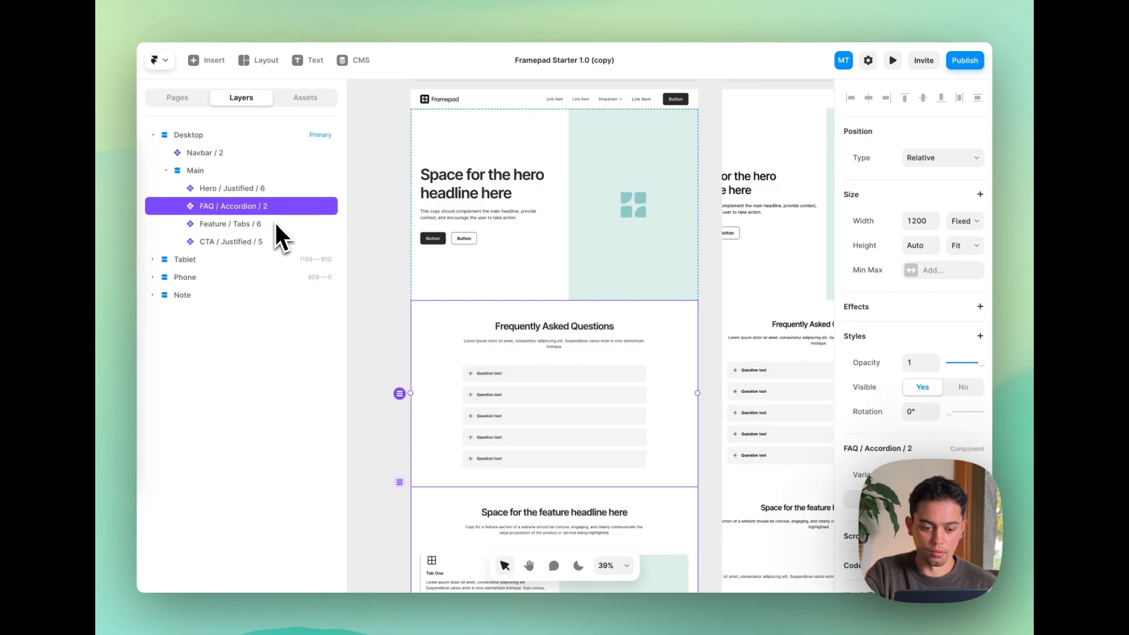
{"action": "key", "text": "Down"}
{"action": "scroll", "coordinate": [434, 245], "scroll_direction": "down", "scroll_amount": 1}
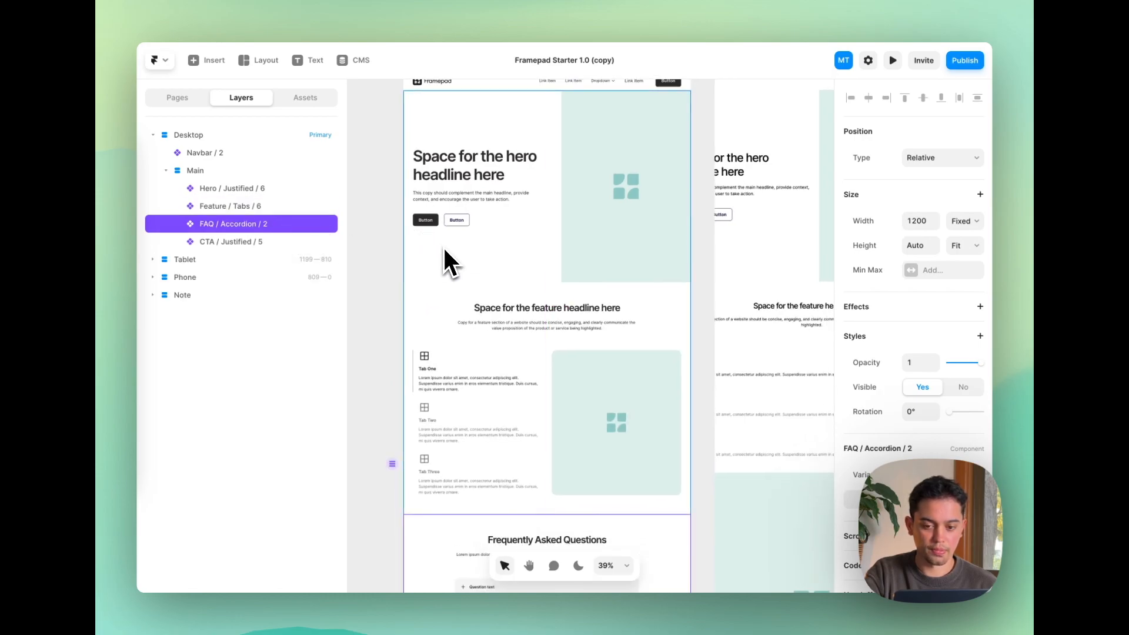
Switch to Framepad and copy the Footer / Justified / 3 component from the footer components.
{"action": "key", "text": "ctrl+Tab"}
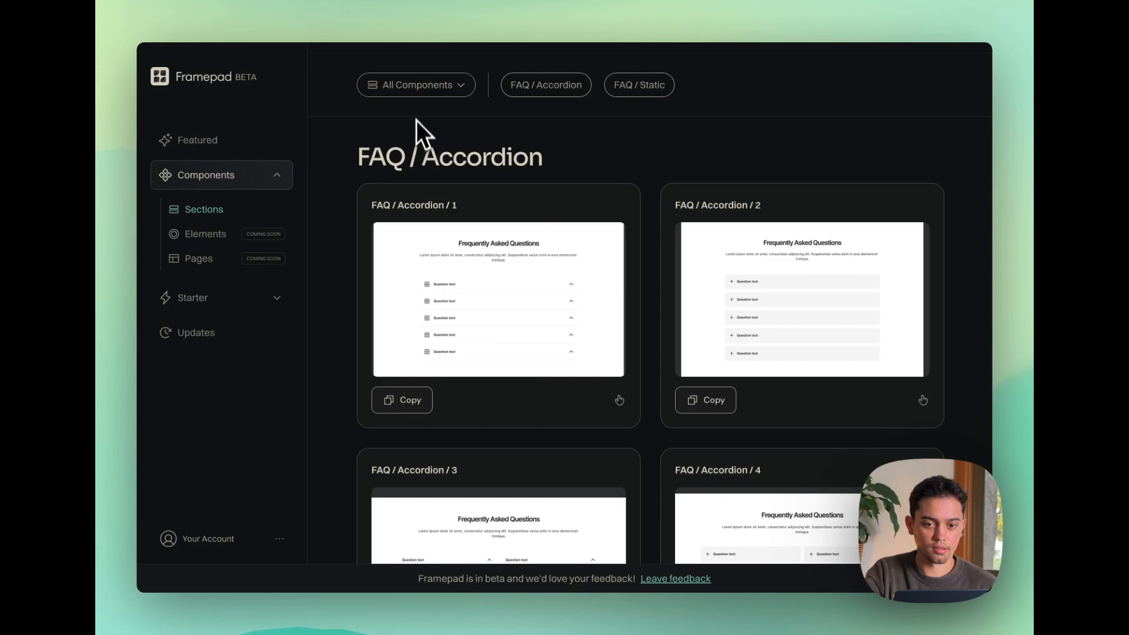
{"action": "left_click", "coordinate": [420, 89]}
{"action": "scroll", "coordinate": [453, 353], "scroll_direction": "down", "scroll_amount": 4}
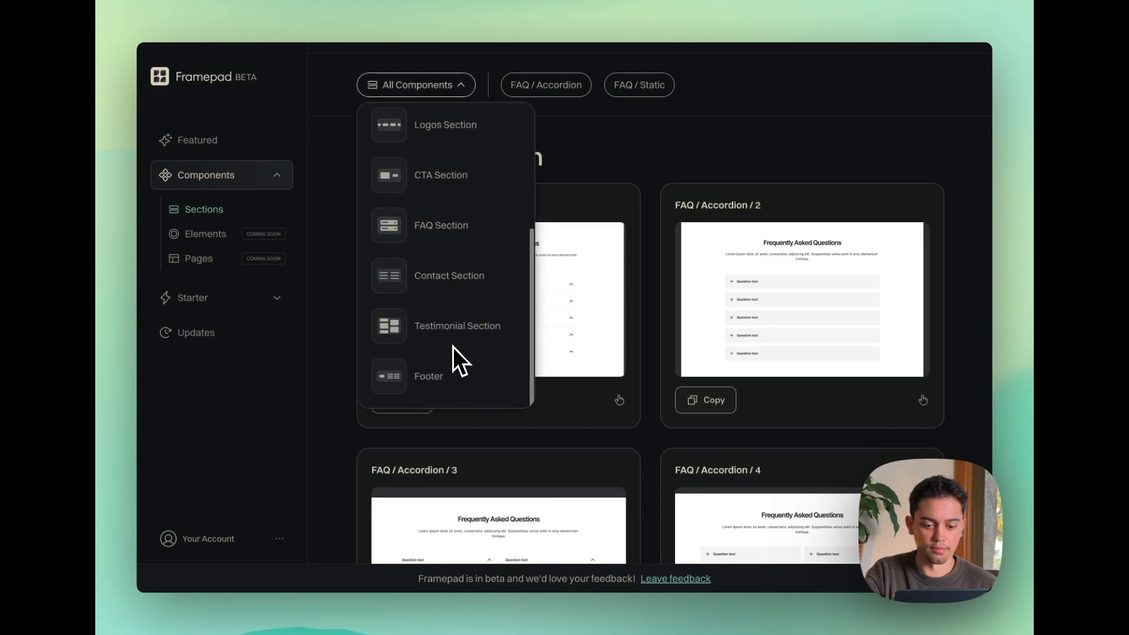
{"action": "left_click", "coordinate": [450, 374]}
{"action": "scroll", "coordinate": [443, 341], "scroll_direction": "down", "scroll_amount": 3}
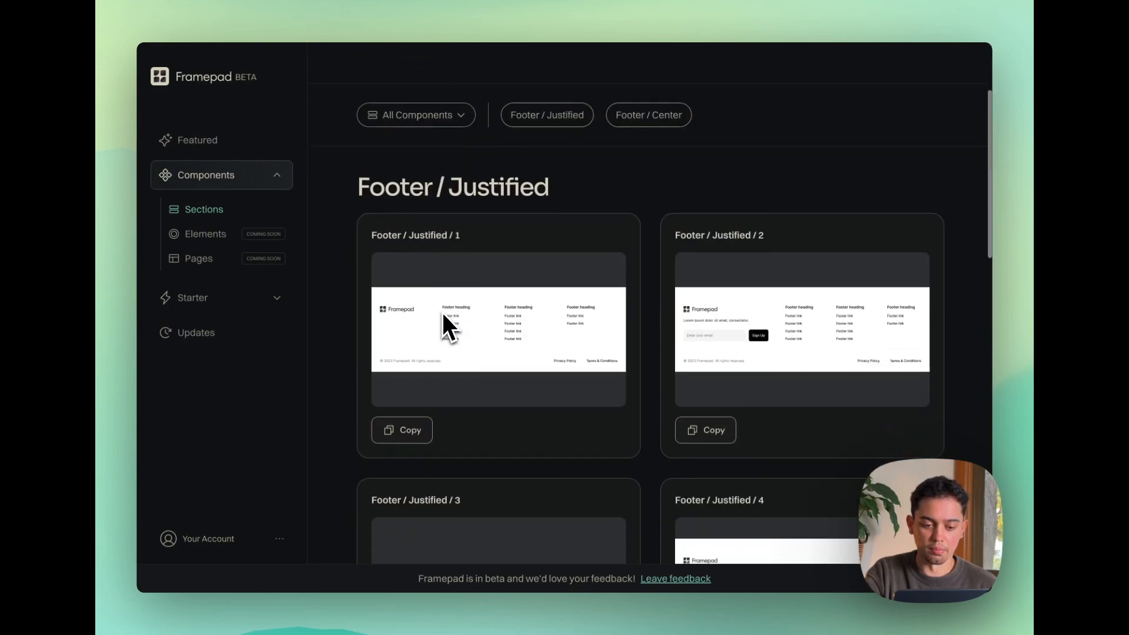
{"action": "scroll", "coordinate": [442, 313], "scroll_direction": "down", "scroll_amount": 3}
{"action": "left_click", "coordinate": [412, 509]}
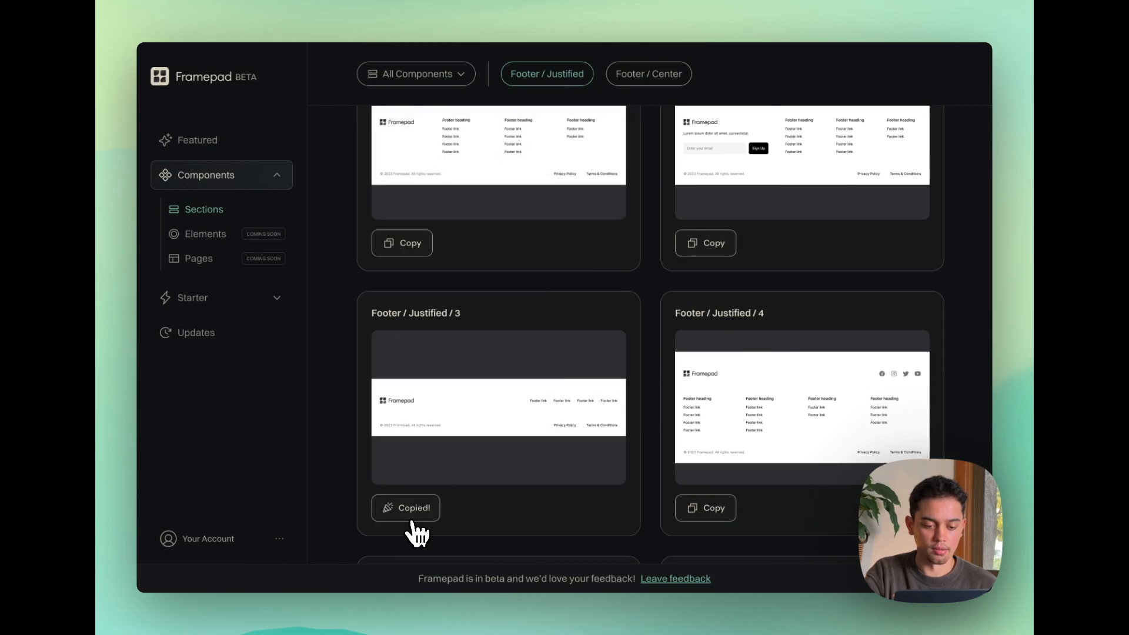
Switch to Framer, paste the copied footer and move it out of Main to sit directly below it in the Desktop layer.
{"action": "key", "text": "super+Tab"}
{"action": "left_click", "coordinate": [255, 172]}
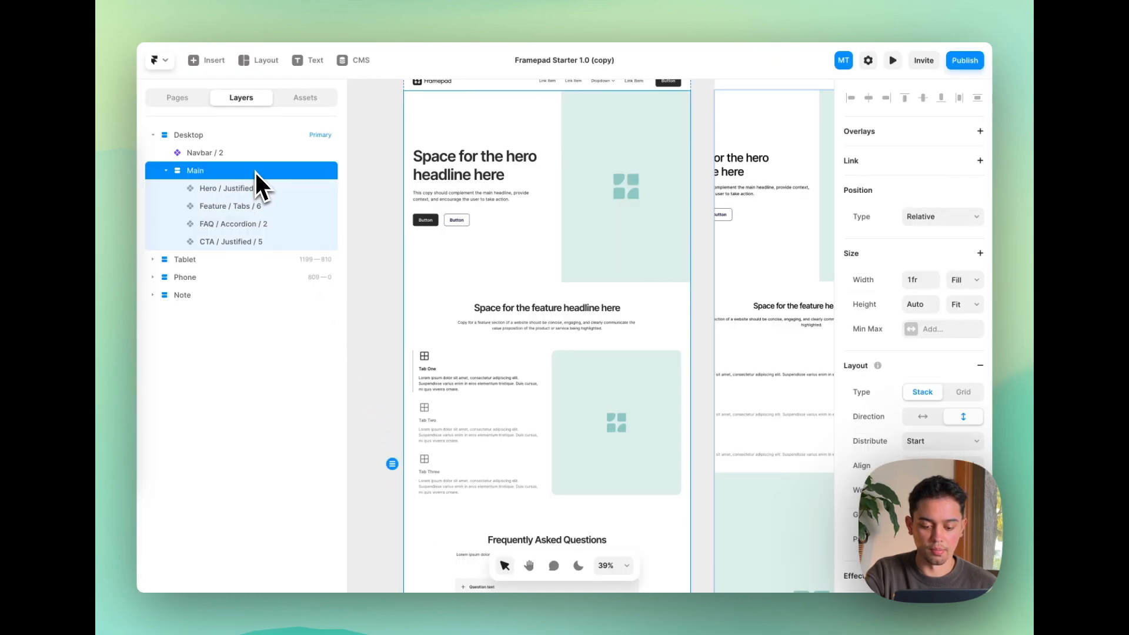
{"action": "left_click", "coordinate": [211, 140]}
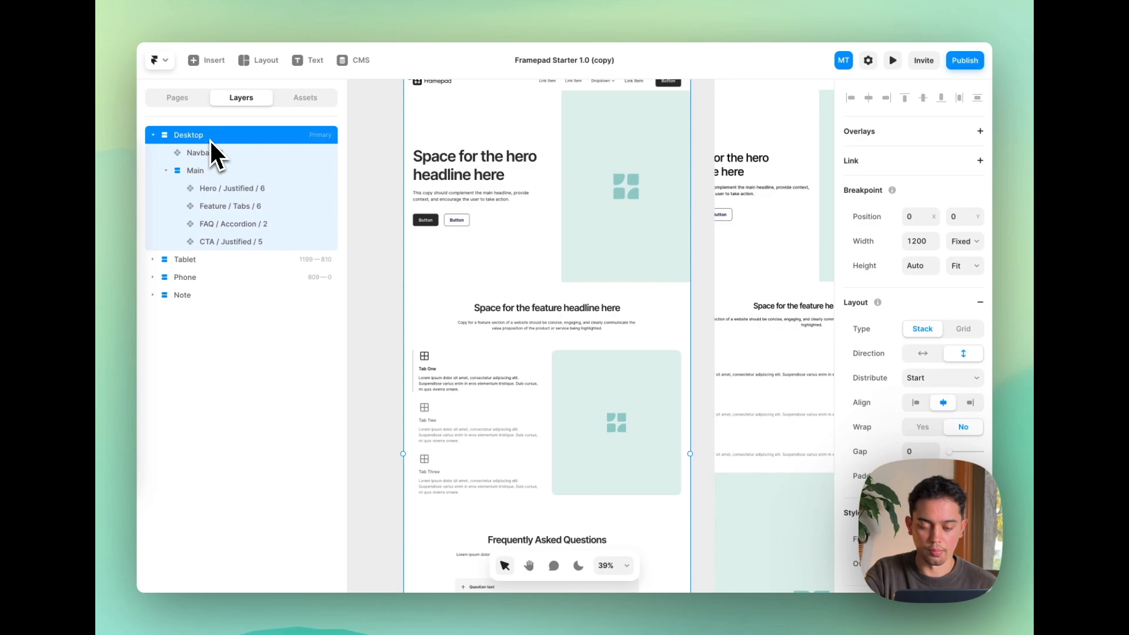
{"action": "key", "text": "ctrl+v"}
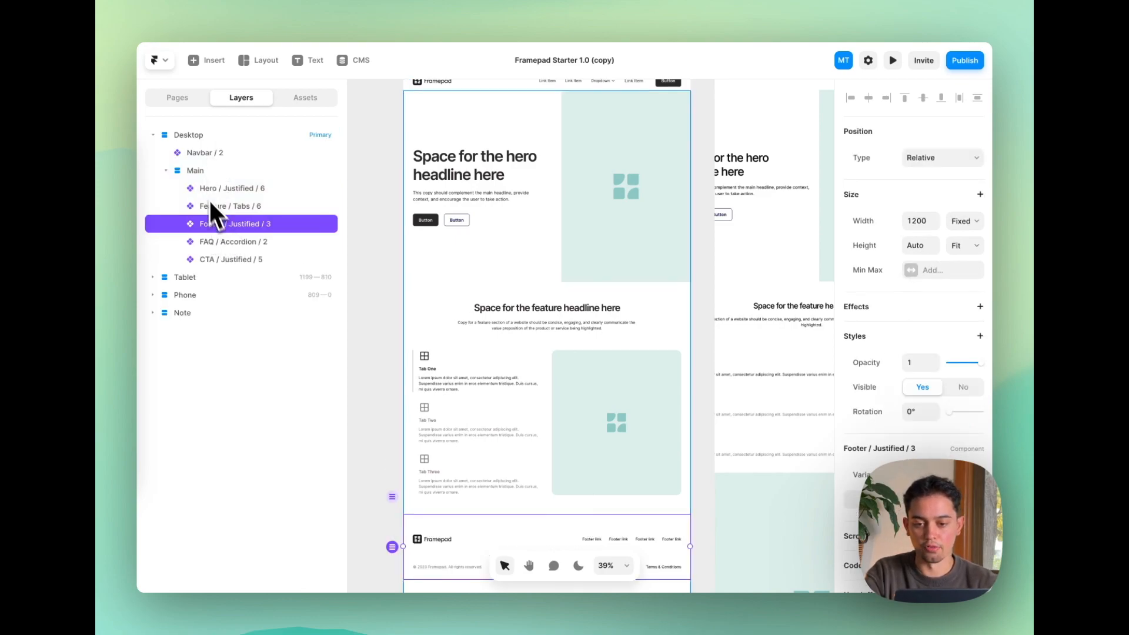
{"action": "left_click_drag", "start_coordinate": [218, 223], "coordinate": [217, 182]}
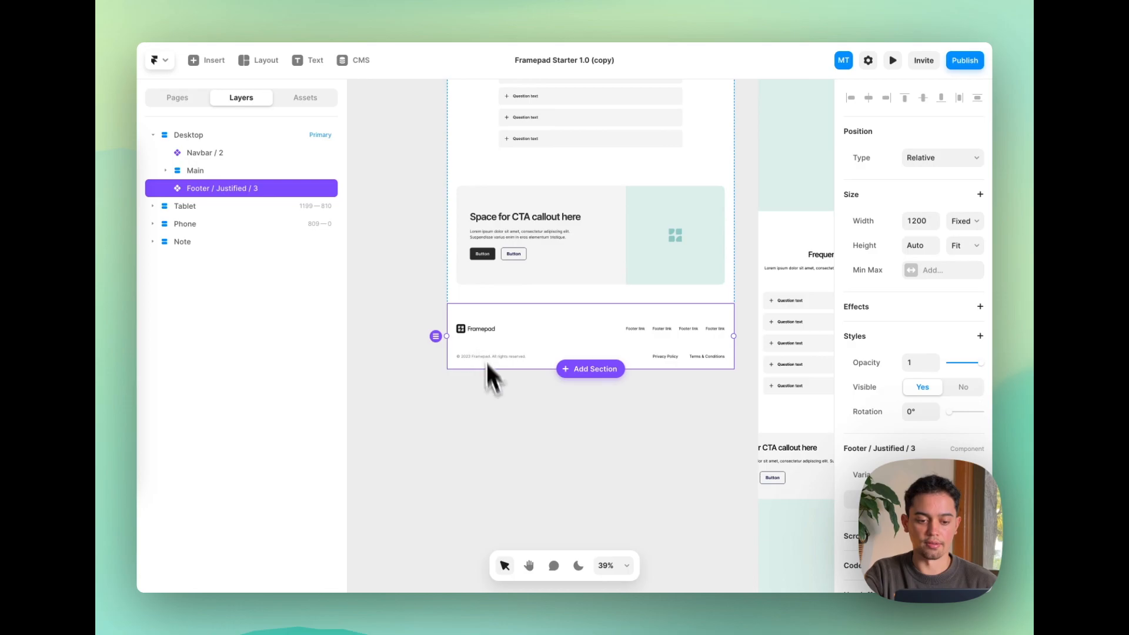
Select all Desktop sections from the navbar through the footer and set their width type to Fill.
{"action": "left_click", "coordinate": [466, 432]}
{"action": "scroll", "coordinate": [466, 435], "scroll_direction": "down", "scroll_amount": 5}
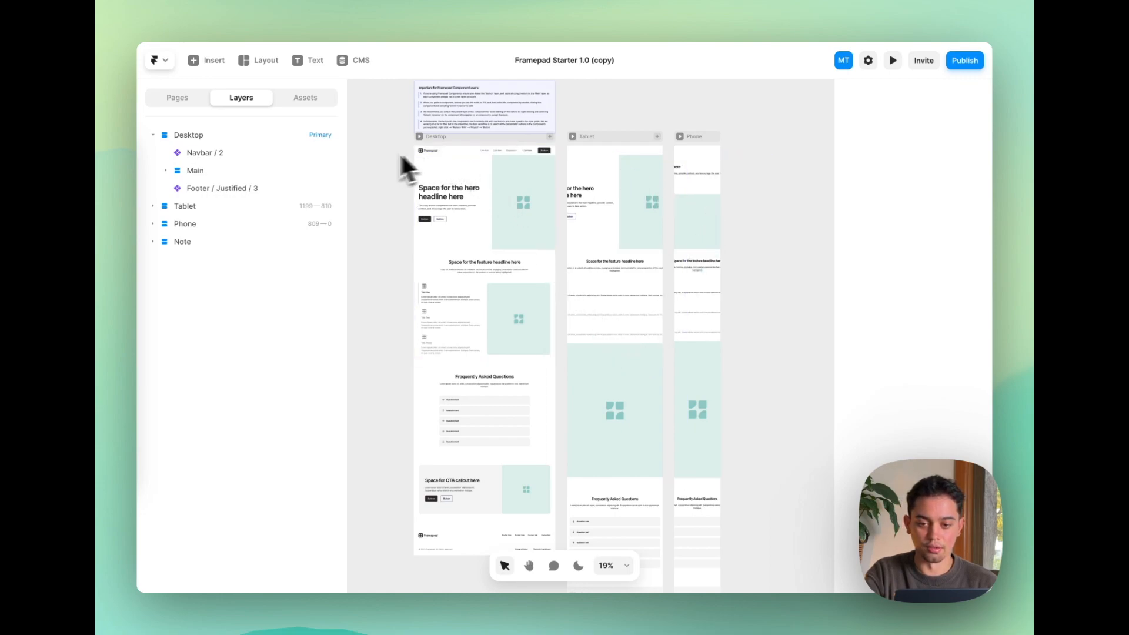
{"action": "left_click_drag", "start_coordinate": [428, 151], "coordinate": [449, 542]}
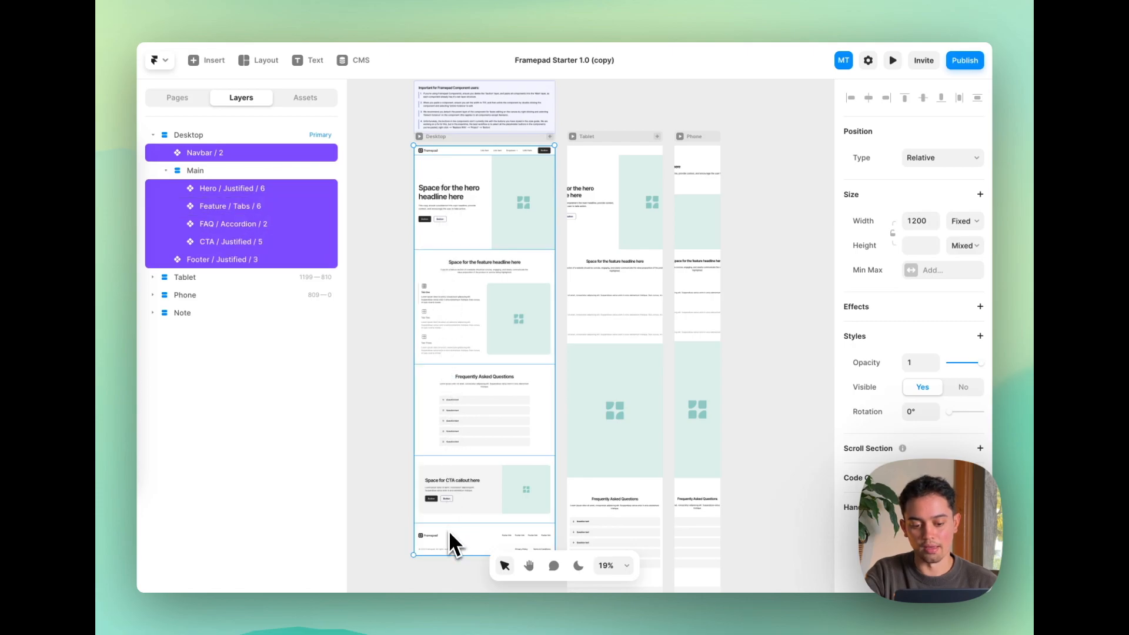
{"action": "left_click", "coordinate": [965, 221]}
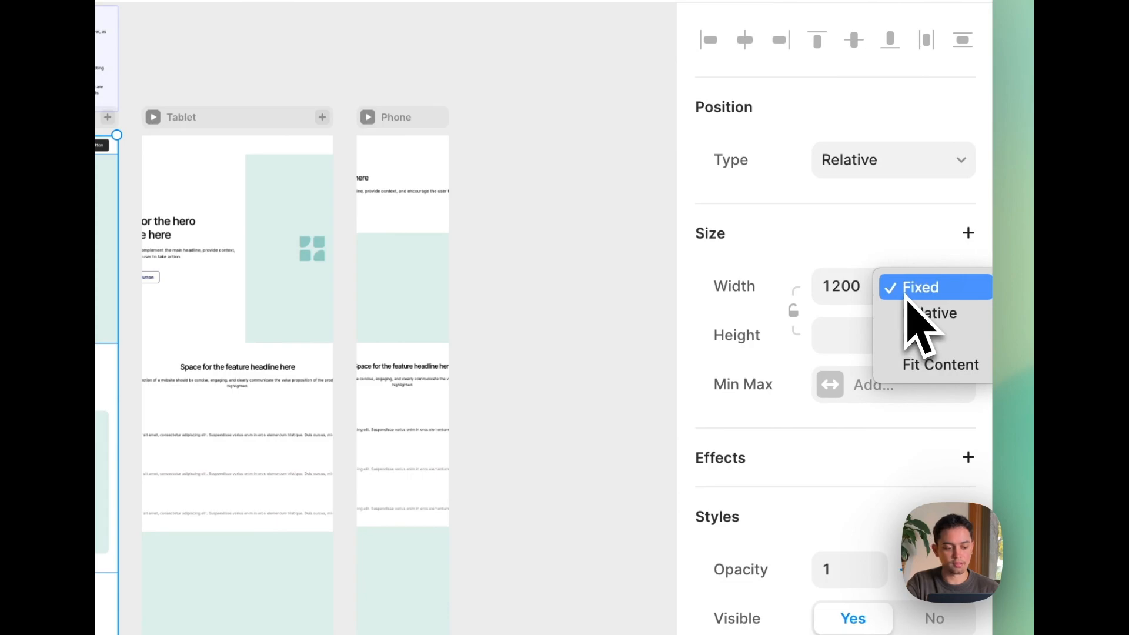
{"action": "left_click", "coordinate": [909, 339]}
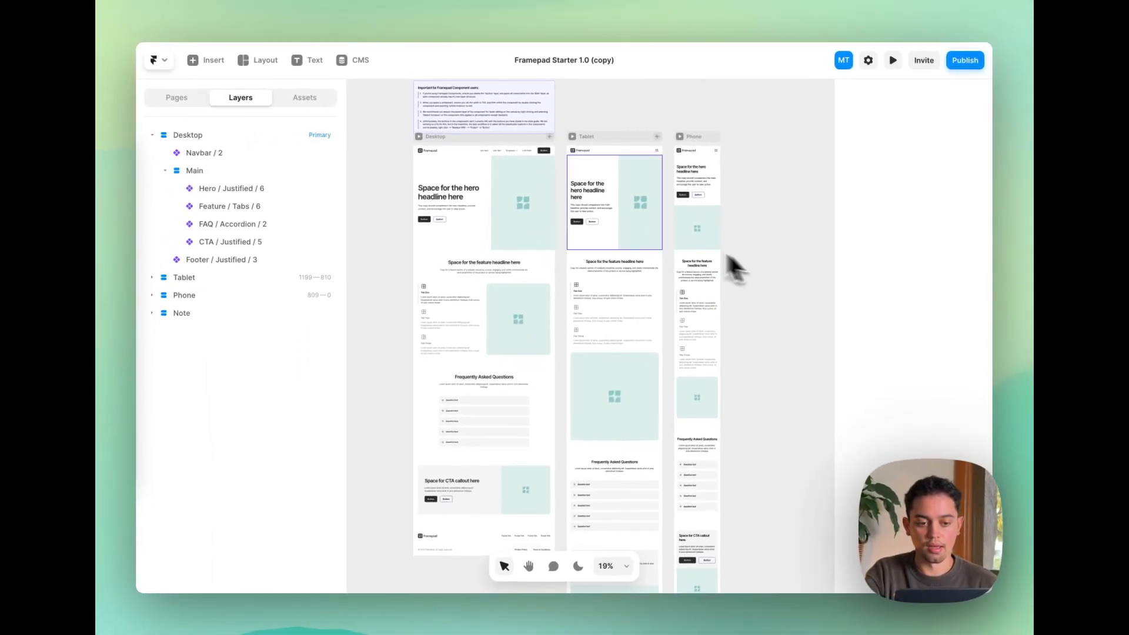
Inspect how the sections, especially the hero, adapt in the tablet and phone breakpoints.
{"action": "scroll", "coordinate": [537, 173], "scroll_direction": "up", "scroll_amount": 2}
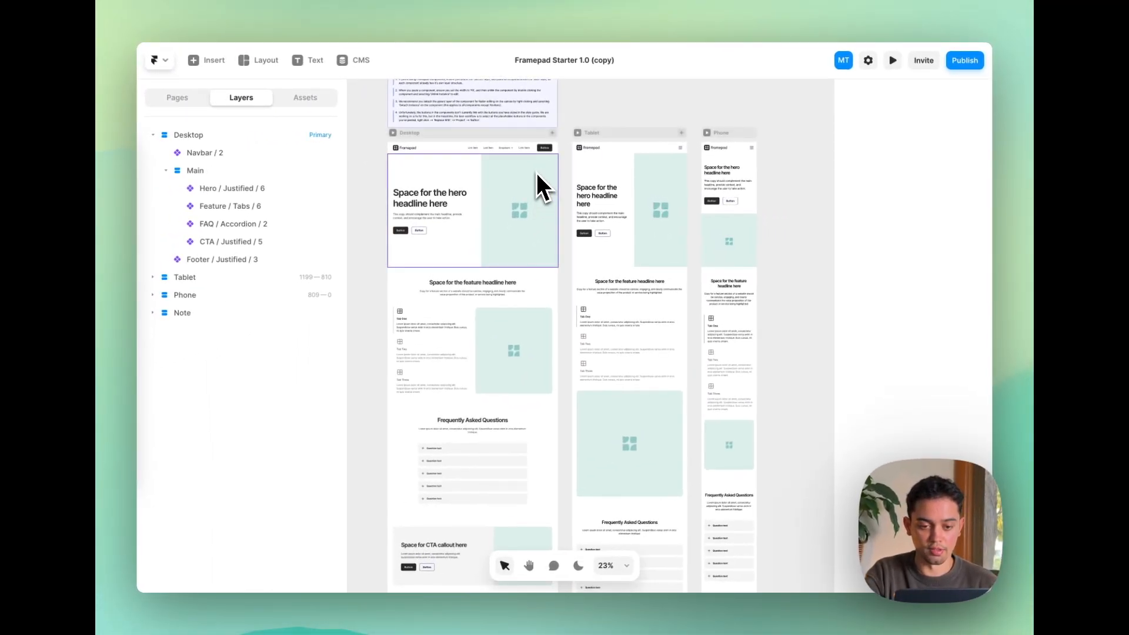
{"action": "scroll", "coordinate": [537, 172], "scroll_direction": "up", "scroll_amount": 2}
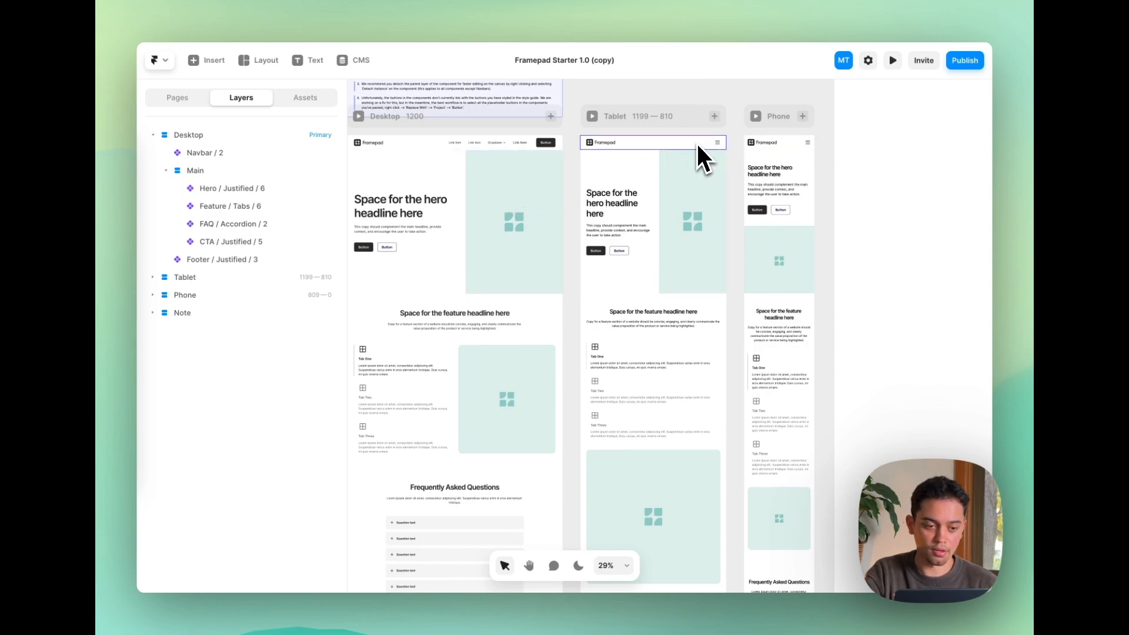
{"action": "left_click", "coordinate": [691, 186]}
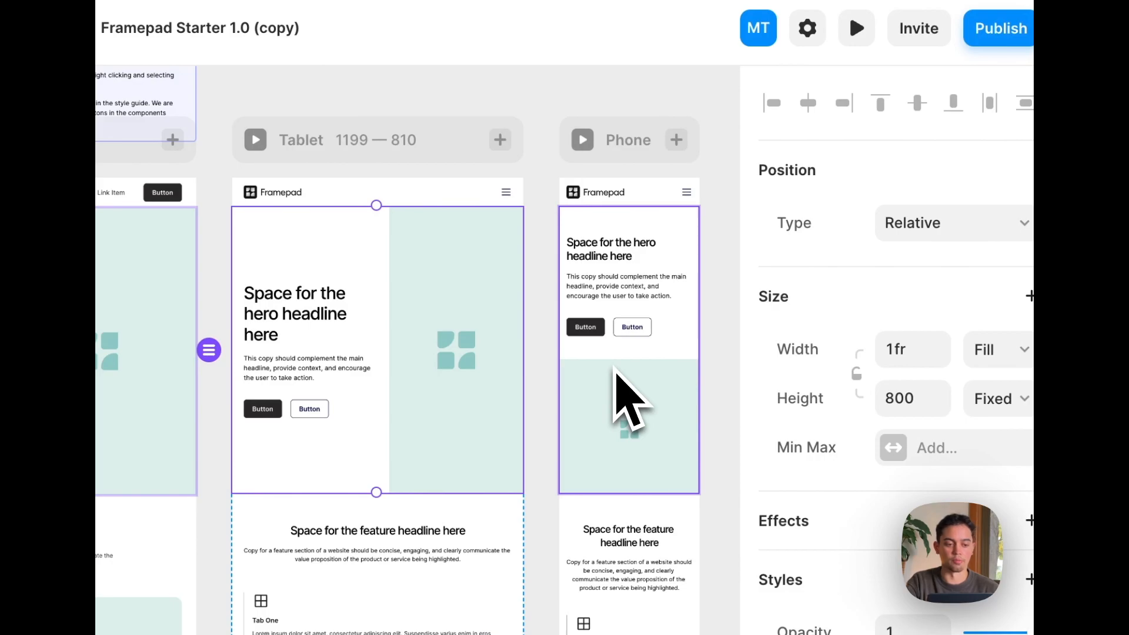
{"action": "left_click", "coordinate": [725, 365]}
{"action": "scroll", "coordinate": [726, 365], "scroll_direction": "left", "scroll_amount": 3}
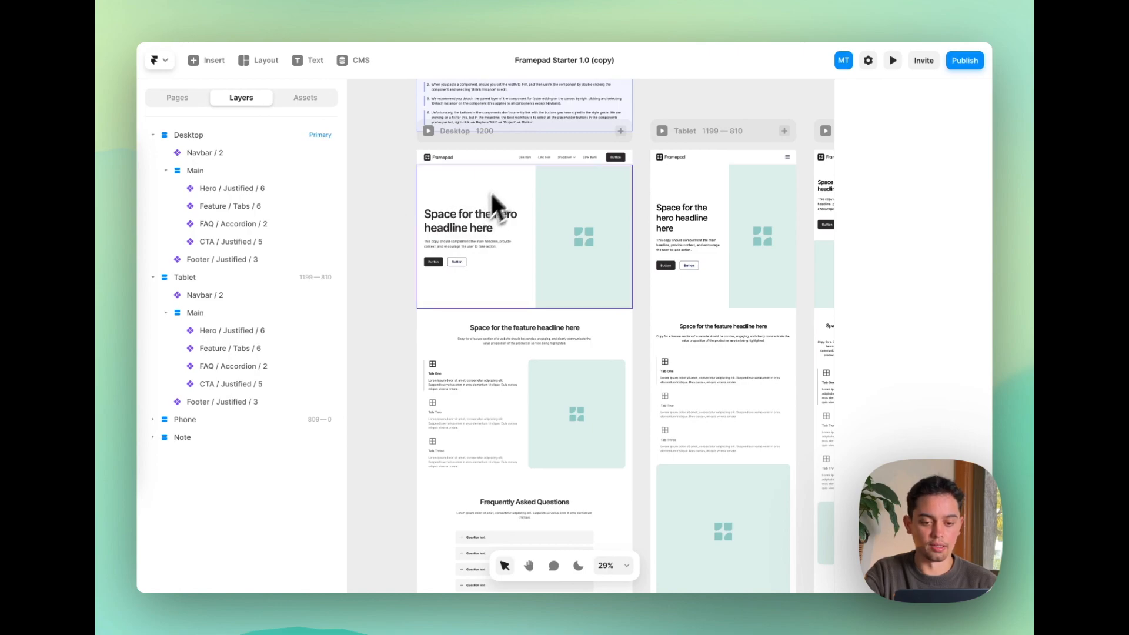
Unlink the Navbar / 2 and Hero / Justified / 6 instances from their primary components, returning to the Home page after each.
{"action": "double_click", "coordinate": [521, 160]}
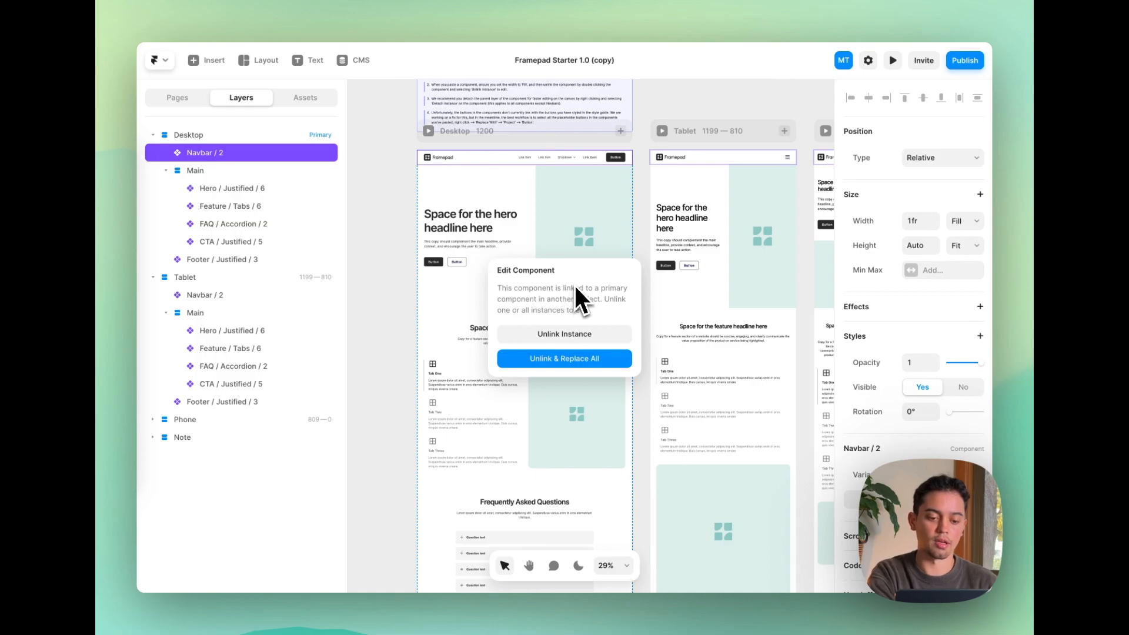
{"action": "left_click", "coordinate": [585, 337]}
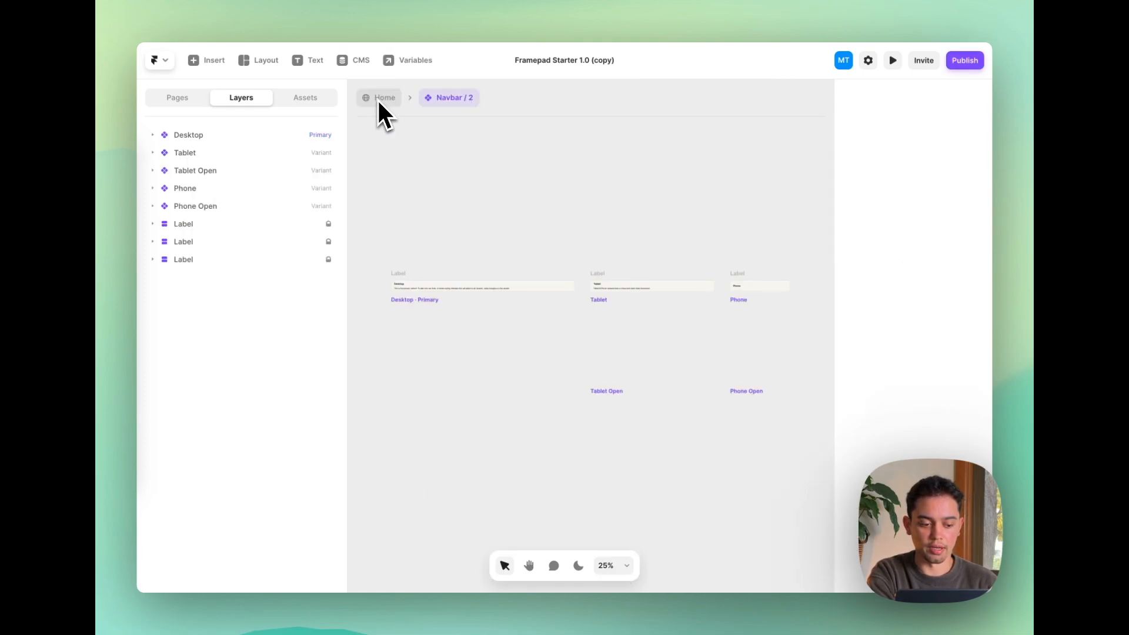
{"action": "left_click", "coordinate": [367, 99]}
{"action": "double_click", "coordinate": [457, 207]}
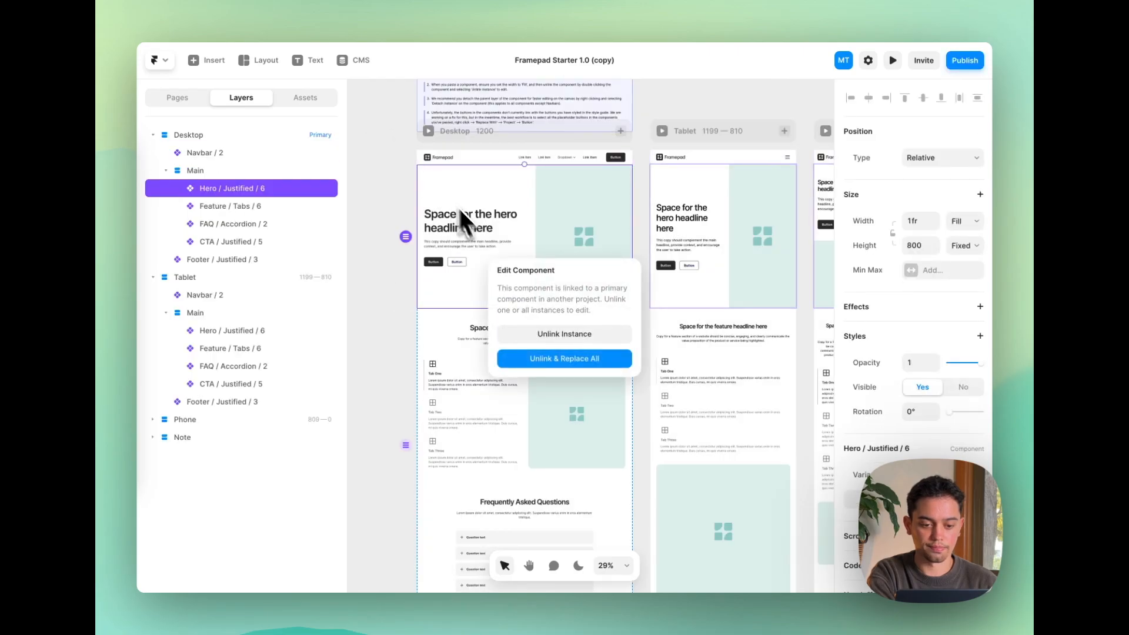
{"action": "left_click", "coordinate": [552, 331]}
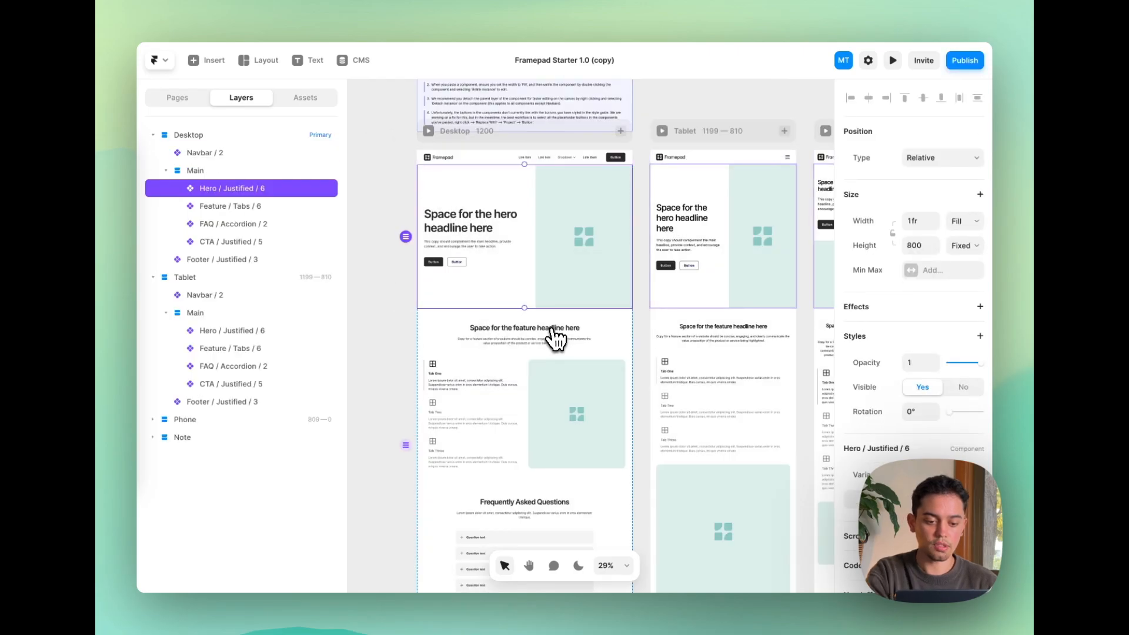
{"action": "left_click", "coordinate": [380, 103]}
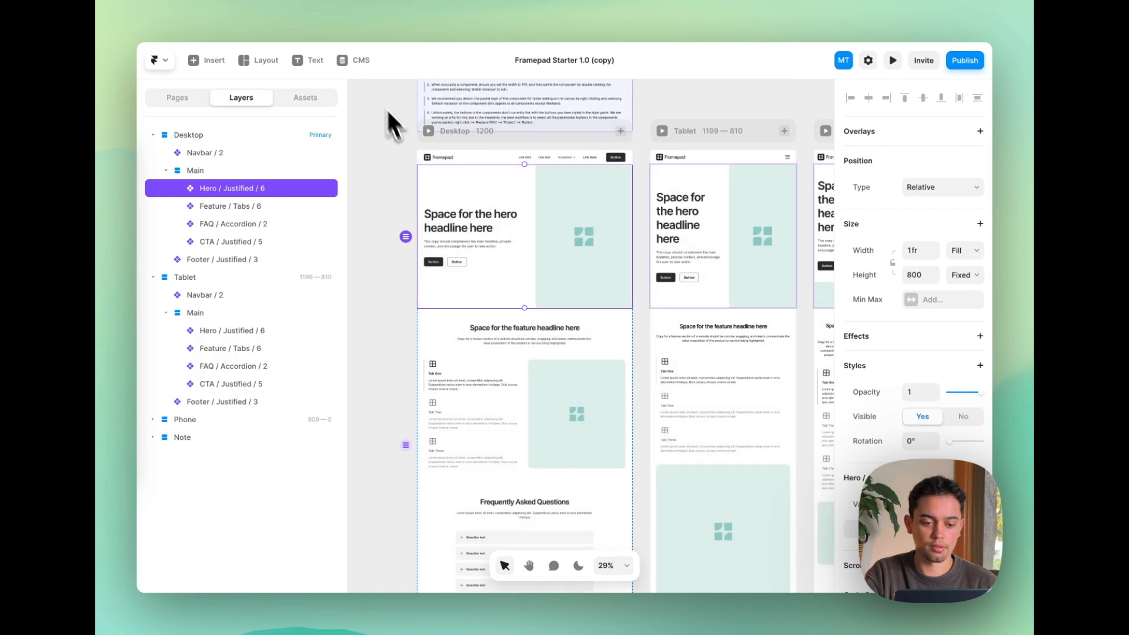
Unlink the Feature / Tabs / 6 and FAQ / Accordion / 2 instances in the Desktop layout from their primary components.
{"action": "double_click", "coordinate": [509, 372]}
{"action": "left_click", "coordinate": [518, 364]}
{"action": "left_click", "coordinate": [380, 103]}
{"action": "double_click", "coordinate": [546, 523]}
{"action": "left_click", "coordinate": [550, 333]}
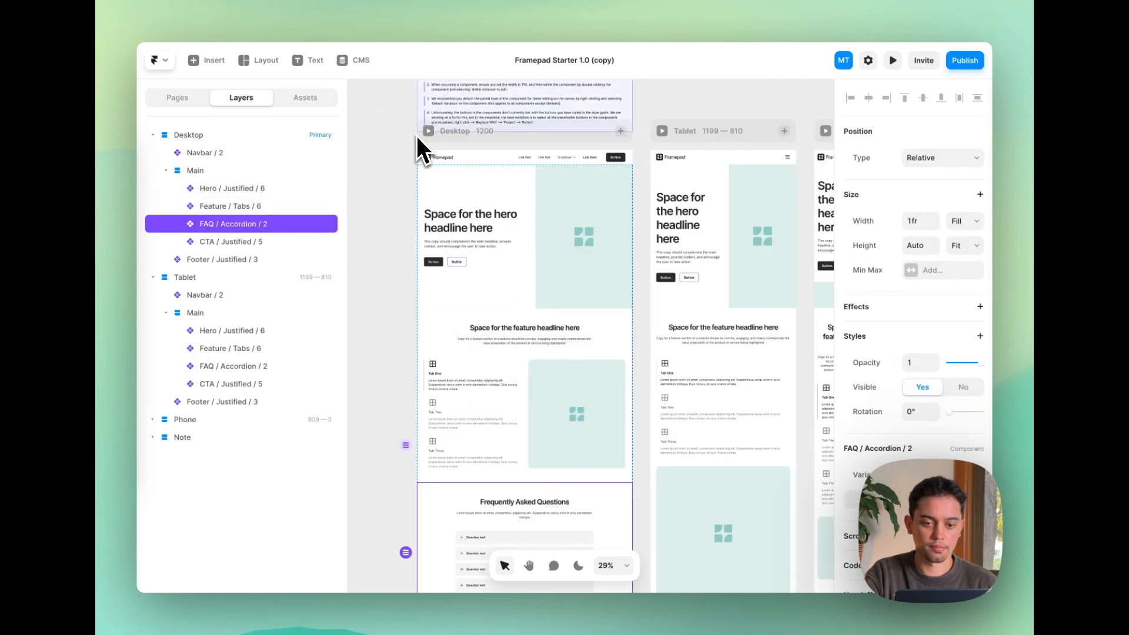
Unlink the CTA / Justified / 5 and Footer / Justified / 3 instances from their primary components, returning to the Home page after each.
{"action": "scroll", "coordinate": [416, 136], "scroll_direction": "down", "scroll_amount": 10}
{"action": "double_click", "coordinate": [504, 340]}
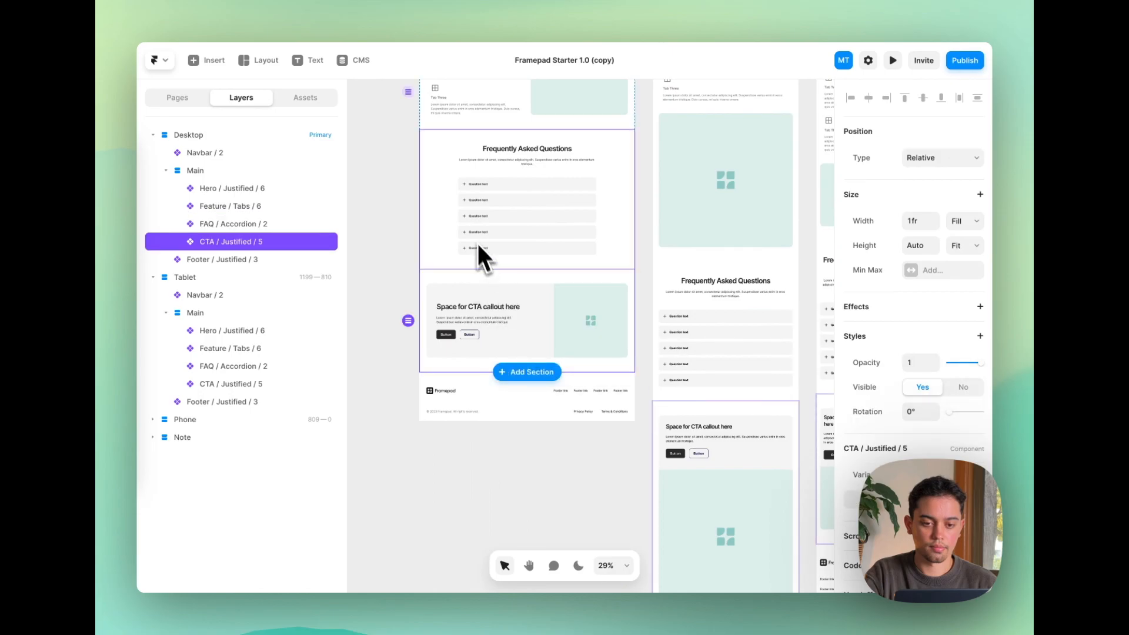
{"action": "left_click", "coordinate": [376, 103]}
{"action": "double_click", "coordinate": [456, 400]}
{"action": "left_click", "coordinate": [508, 353]}
{"action": "left_click", "coordinate": [380, 111]}
Open the unlinked Hero / Justified / 6 component for editing and select the headline text in its Desktop variant.
{"action": "scroll", "coordinate": [394, 316], "scroll_direction": "up", "scroll_amount": 10}
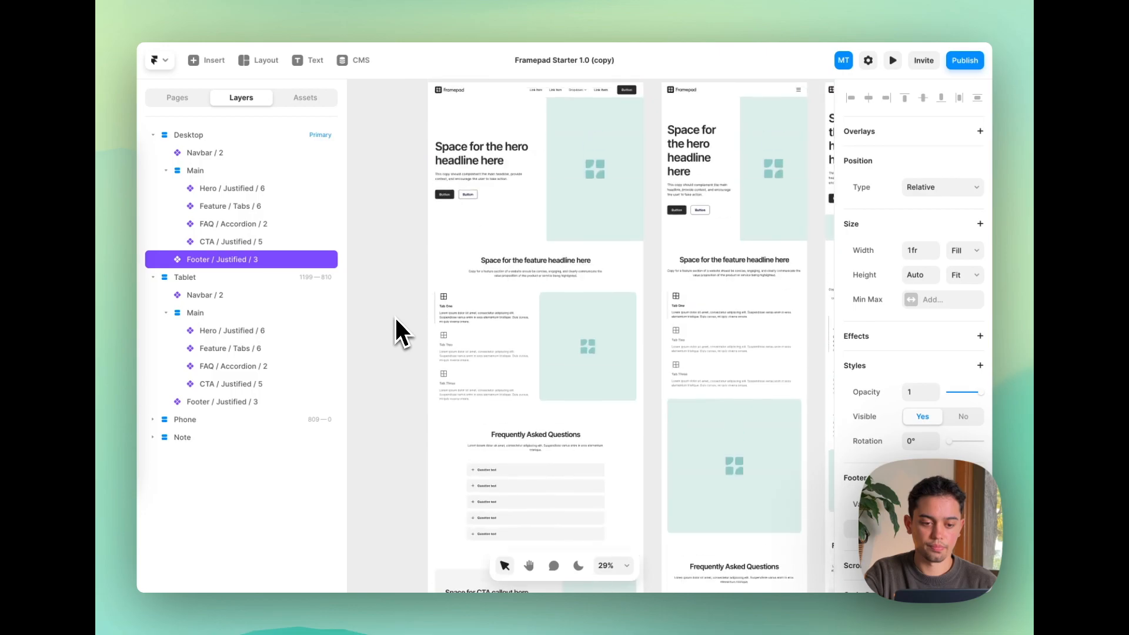
{"action": "double_click", "coordinate": [492, 274]}
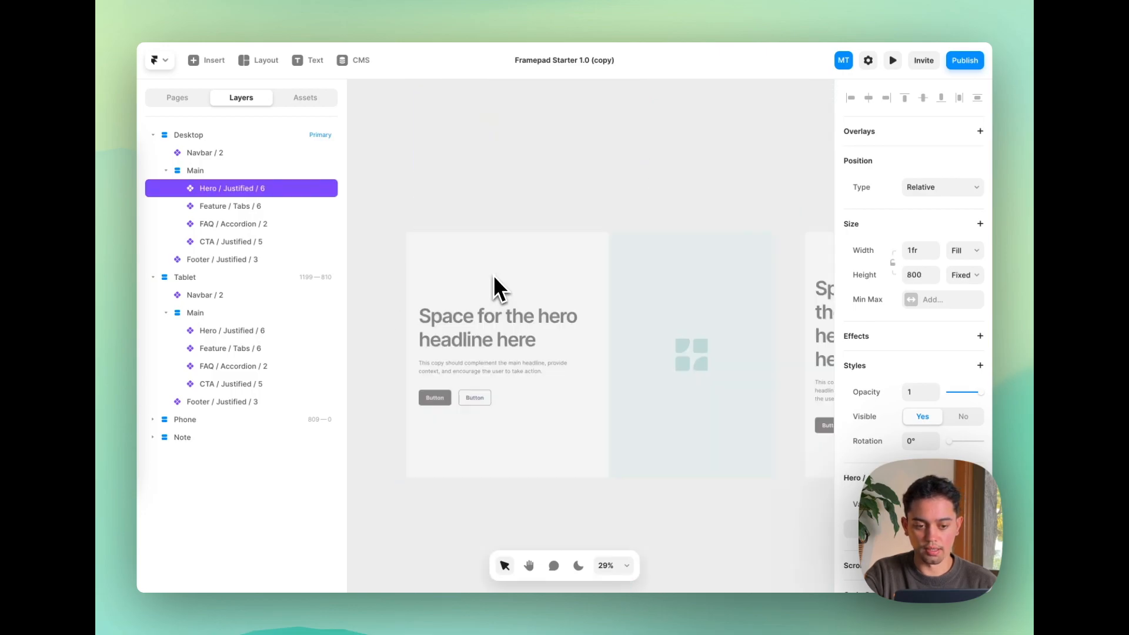
{"action": "left_click", "coordinate": [489, 312]}
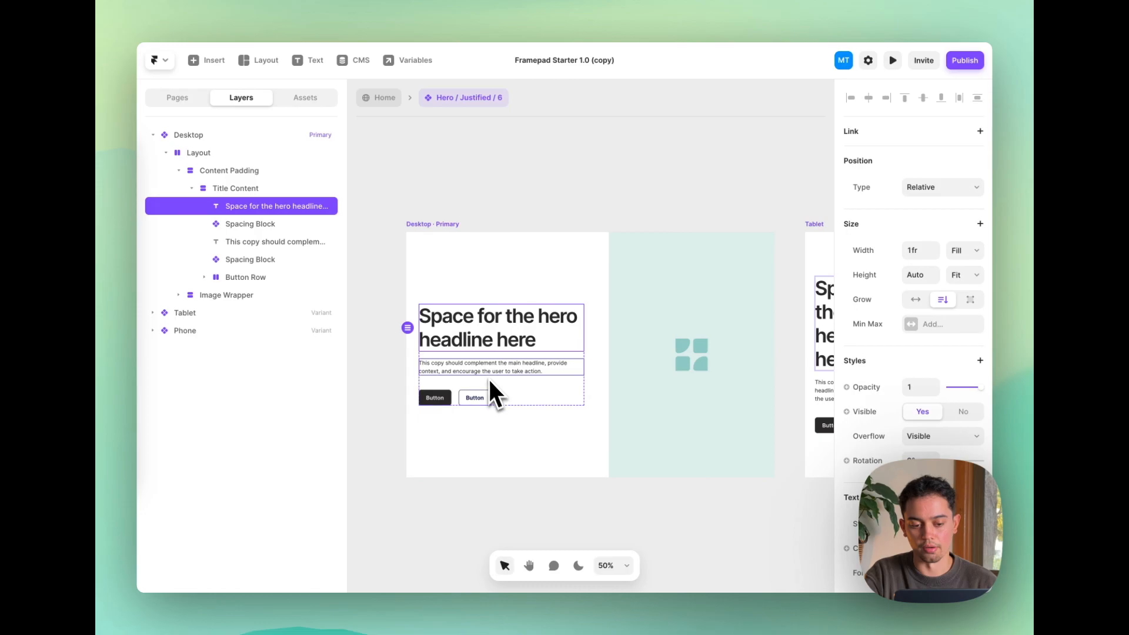
Return to the Home page and detach the Hero / Justified / 6 instance in the Desktop layout.
{"action": "left_click", "coordinate": [385, 99]}
{"action": "left_click", "coordinate": [389, 234]}
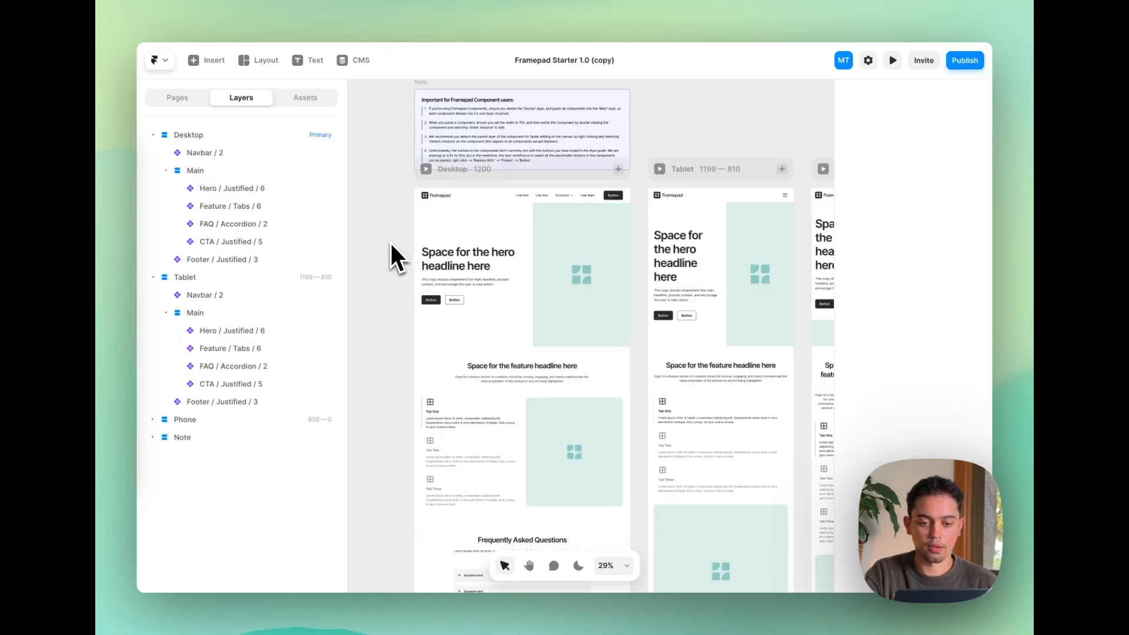
{"action": "left_click", "coordinate": [510, 239]}
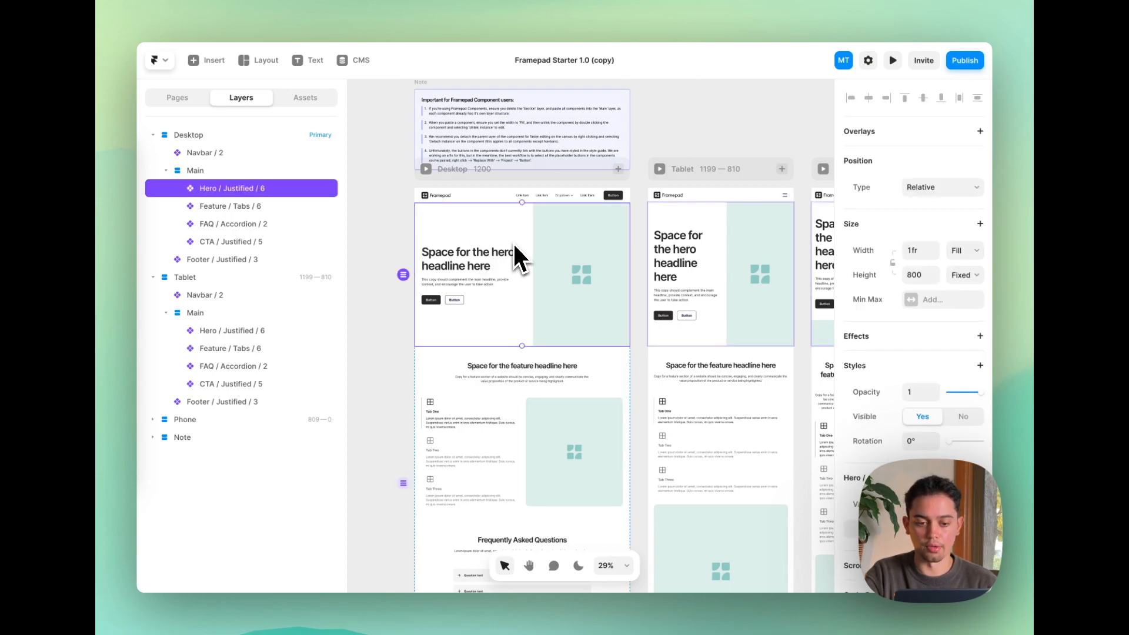
{"action": "right_click", "coordinate": [514, 246]}
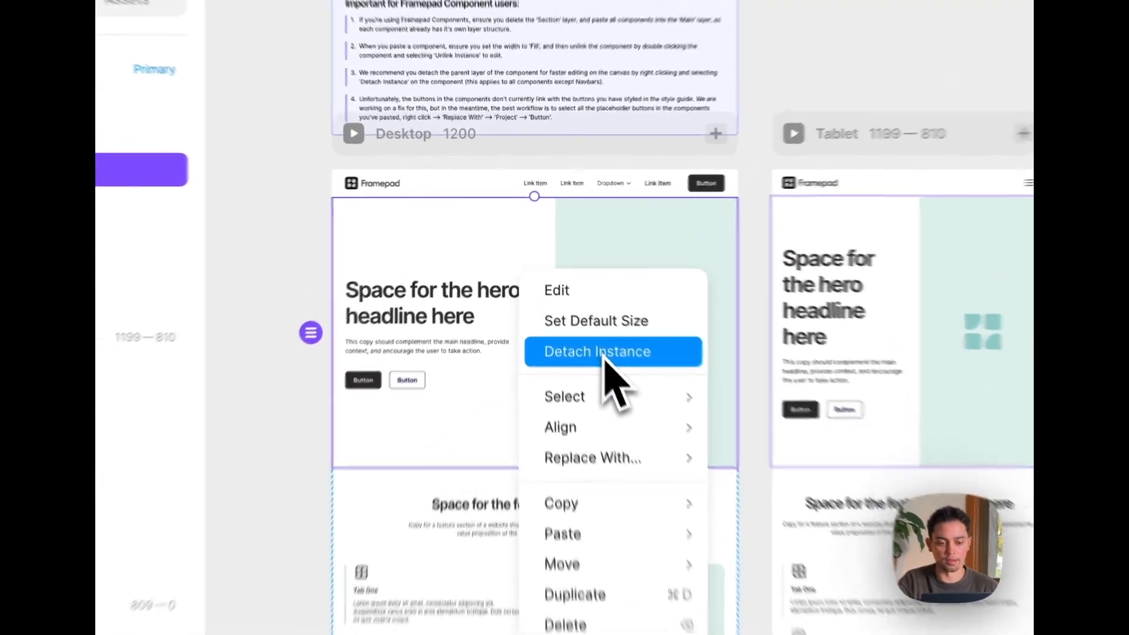
{"action": "left_click", "coordinate": [559, 290]}
{"action": "left_click", "coordinate": [371, 247]}
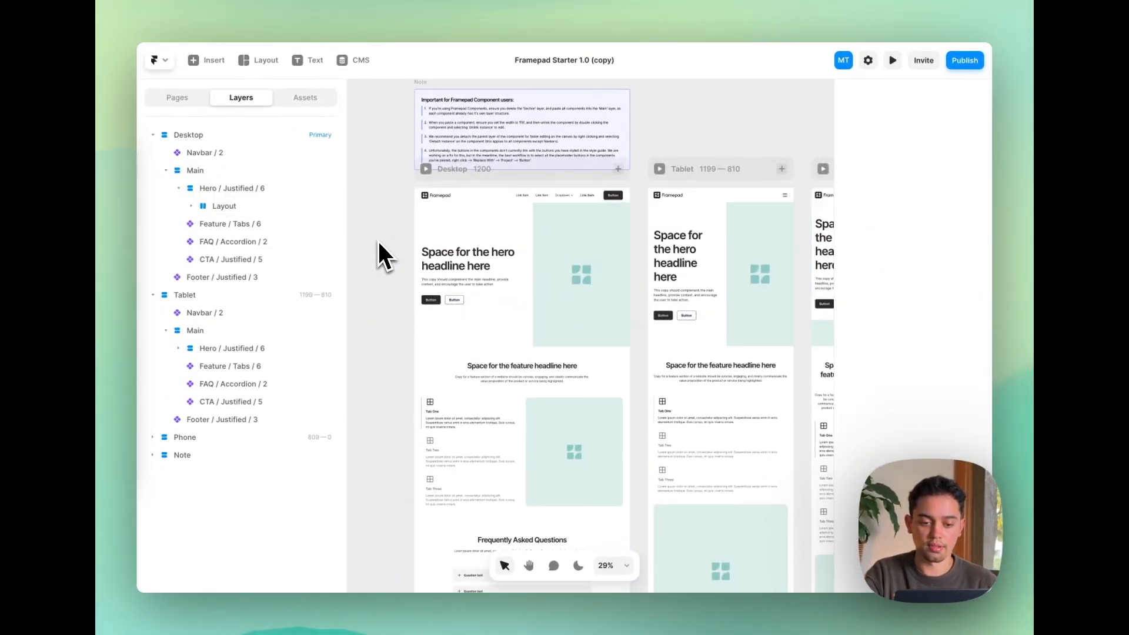
Select the detached hero's headline, supporting copy and image directly in the Desktop layout to check they are individually editable.
{"action": "left_click", "coordinate": [432, 256]}
{"action": "left_click", "coordinate": [444, 287]}
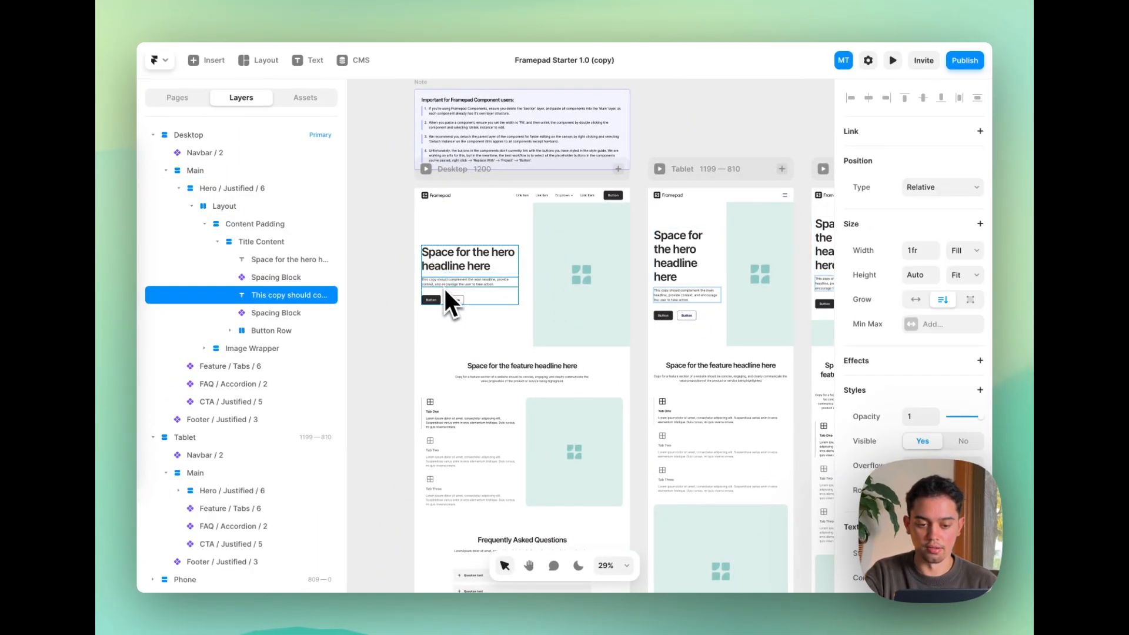
{"action": "left_click", "coordinate": [559, 290]}
{"action": "left_click", "coordinate": [391, 271]}
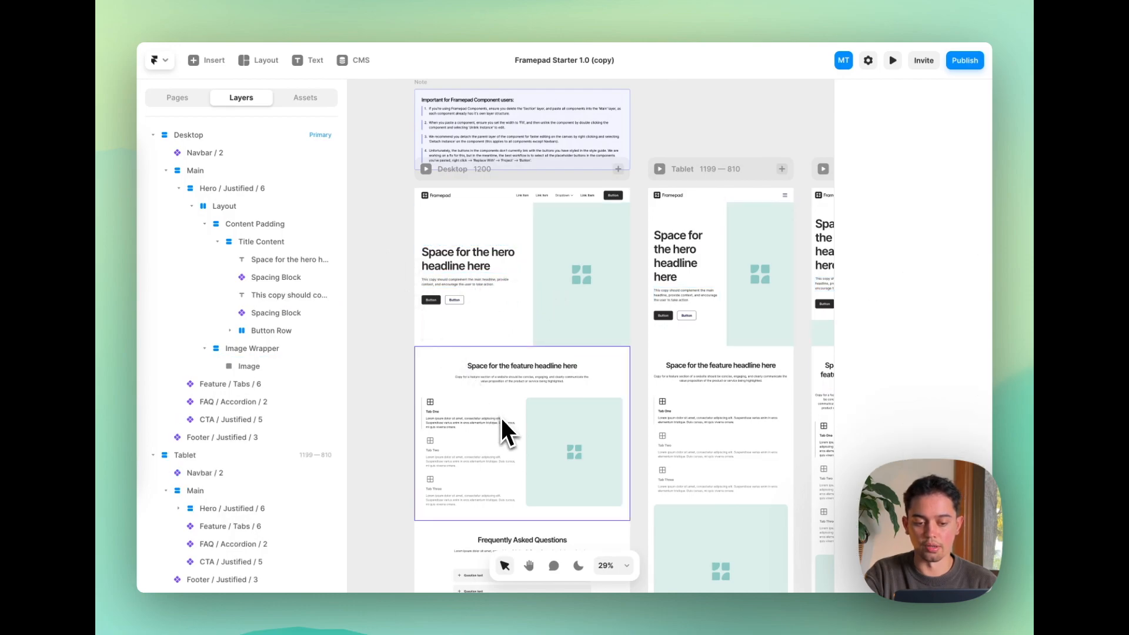
Open the Navbar / 2 component to examine its desktop, tablet and phone variants, and return to the Home page.
{"action": "double_click", "coordinate": [514, 198]}
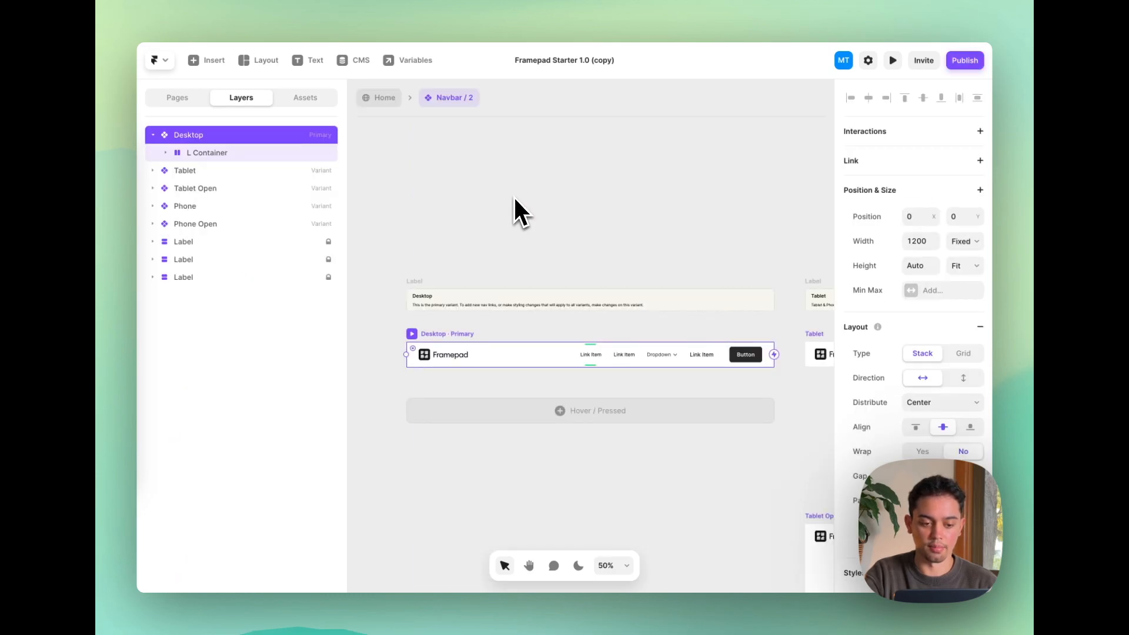
{"action": "scroll", "coordinate": [593, 248], "scroll_direction": "down", "scroll_amount": 5}
{"action": "scroll", "coordinate": [595, 250], "scroll_direction": "right", "scroll_amount": 3}
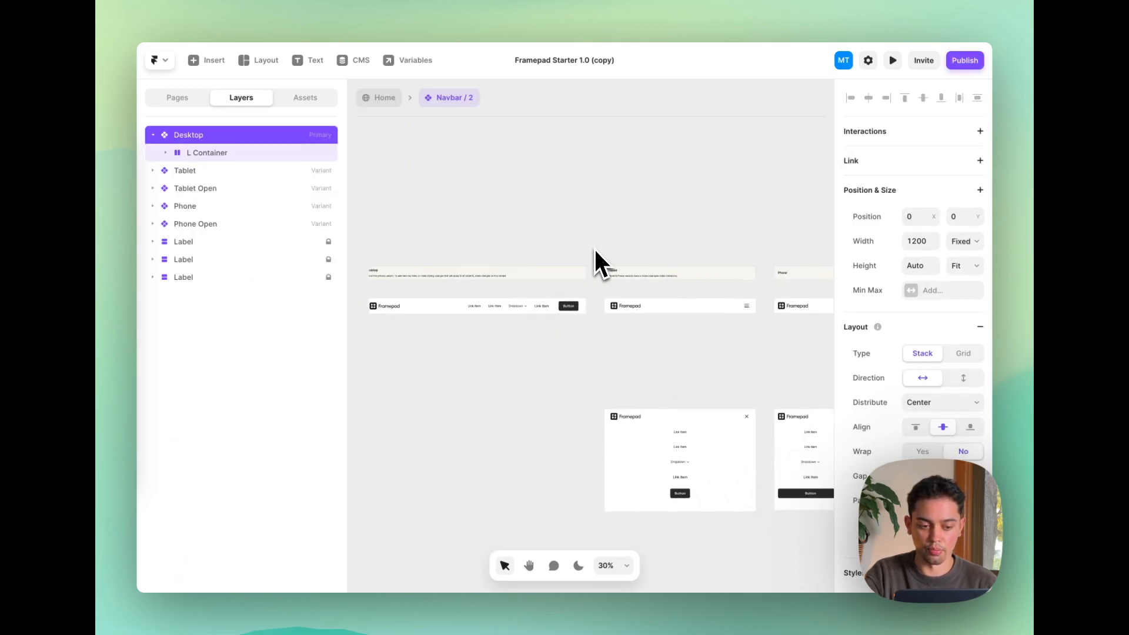
{"action": "left_click", "coordinate": [388, 98]}
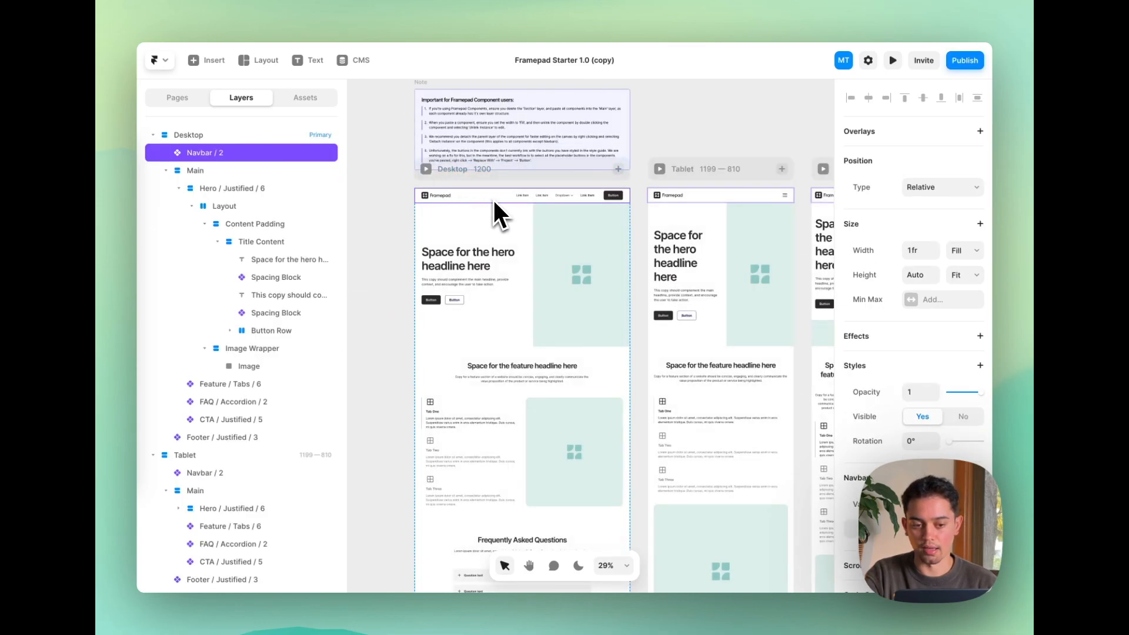
Detach the Feature / Tabs / 6 instance in the Desktop layout and select its nested Tabs Layout / 6 component.
{"action": "scroll", "coordinate": [494, 200], "scroll_direction": "down", "scroll_amount": 2}
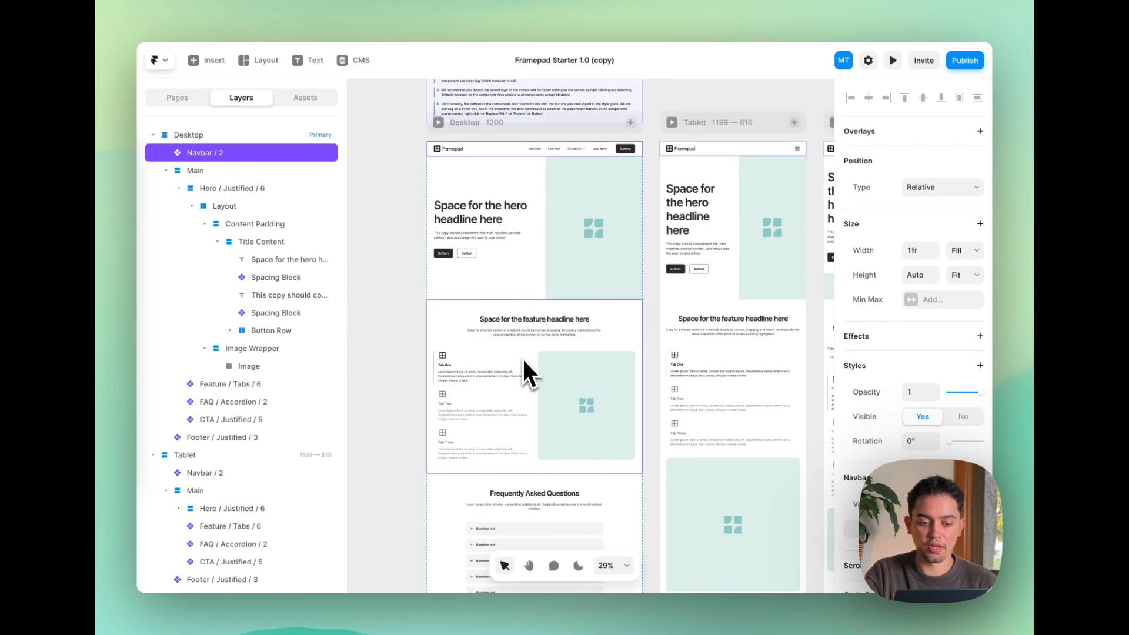
{"action": "left_click", "coordinate": [543, 375]}
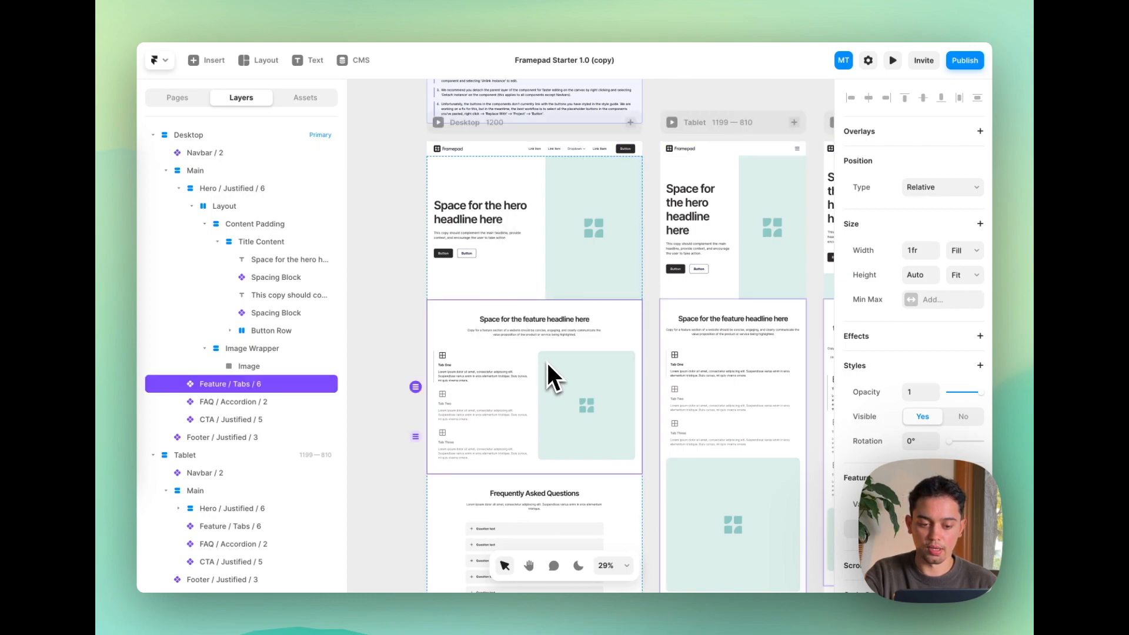
{"action": "right_click", "coordinate": [517, 364]}
{"action": "left_click", "coordinate": [552, 308]}
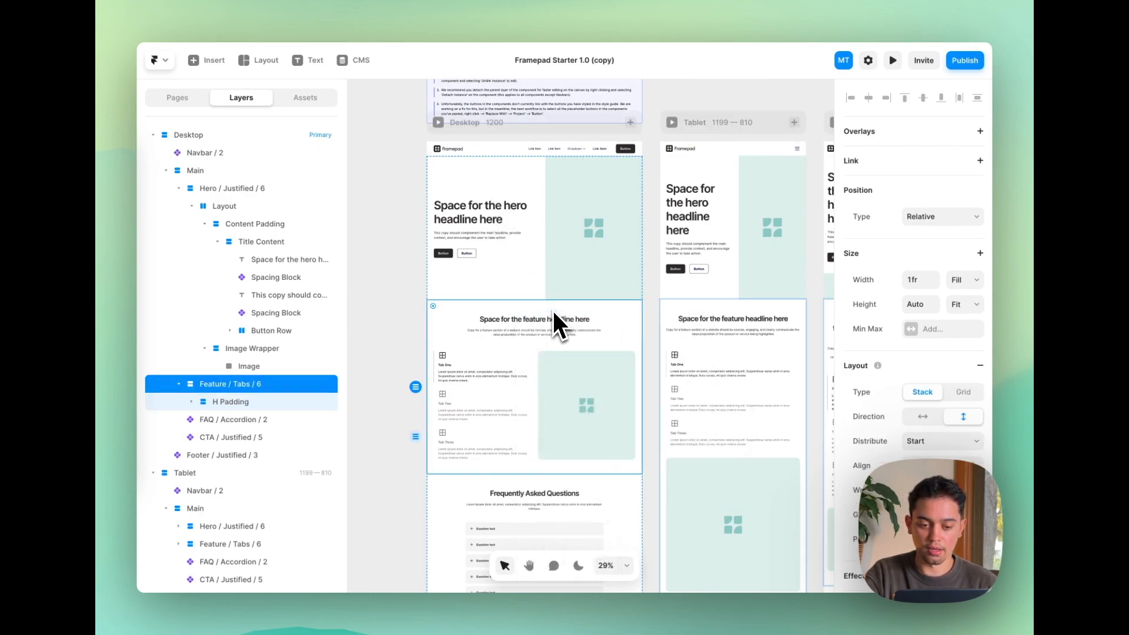
{"action": "left_click", "coordinate": [509, 405]}
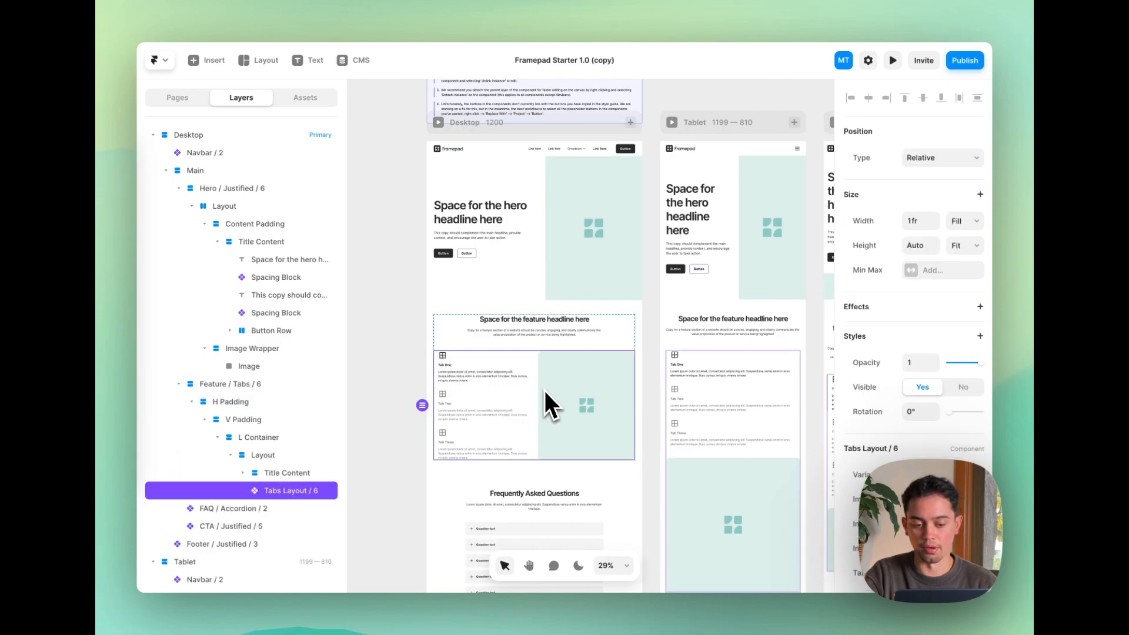
Open the FAQ / Accordion / 2 component to inspect its nested FAQ Accordion List / 2, and return to the Home page.
{"action": "scroll", "coordinate": [545, 390], "scroll_direction": "down", "scroll_amount": 2}
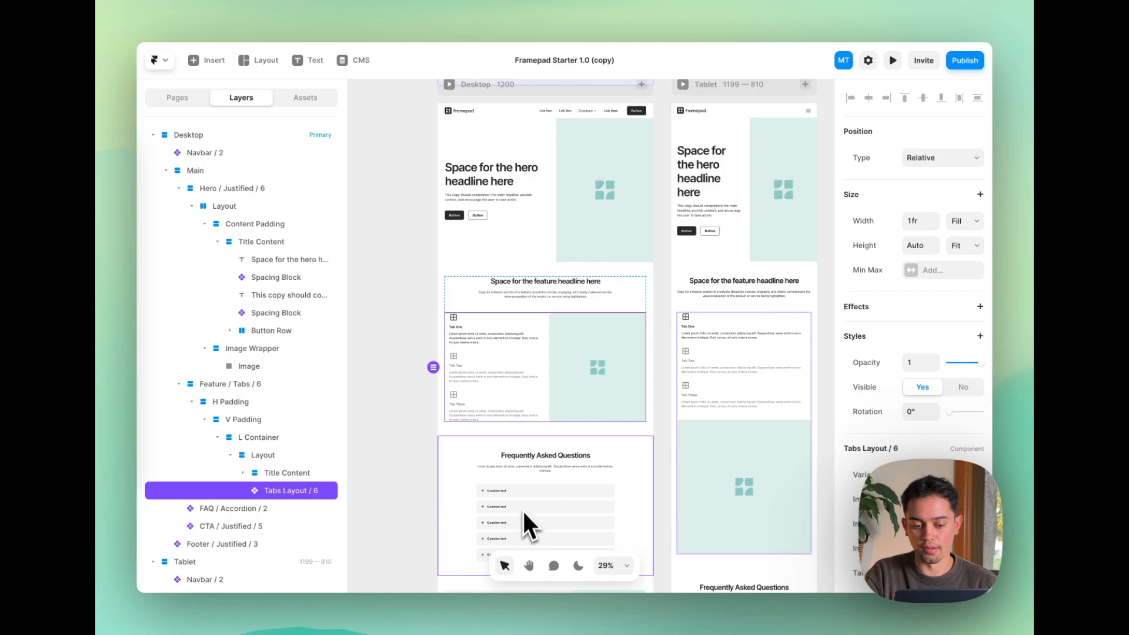
{"action": "scroll", "coordinate": [524, 505], "scroll_direction": "down", "scroll_amount": 1}
{"action": "double_click", "coordinate": [524, 500]}
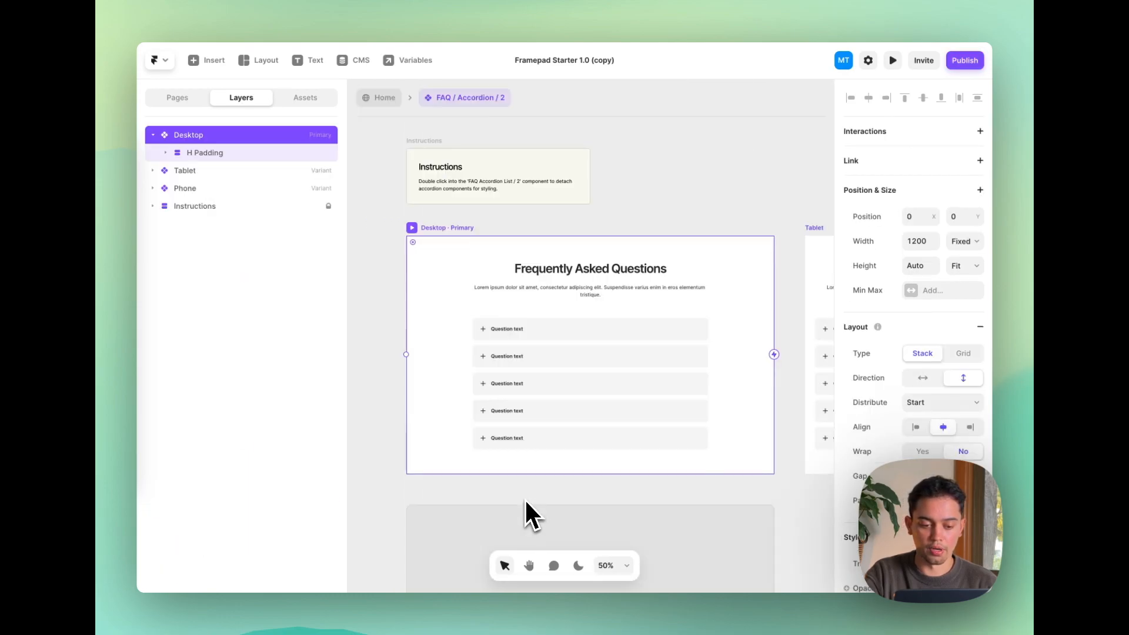
{"action": "left_click", "coordinate": [546, 362]}
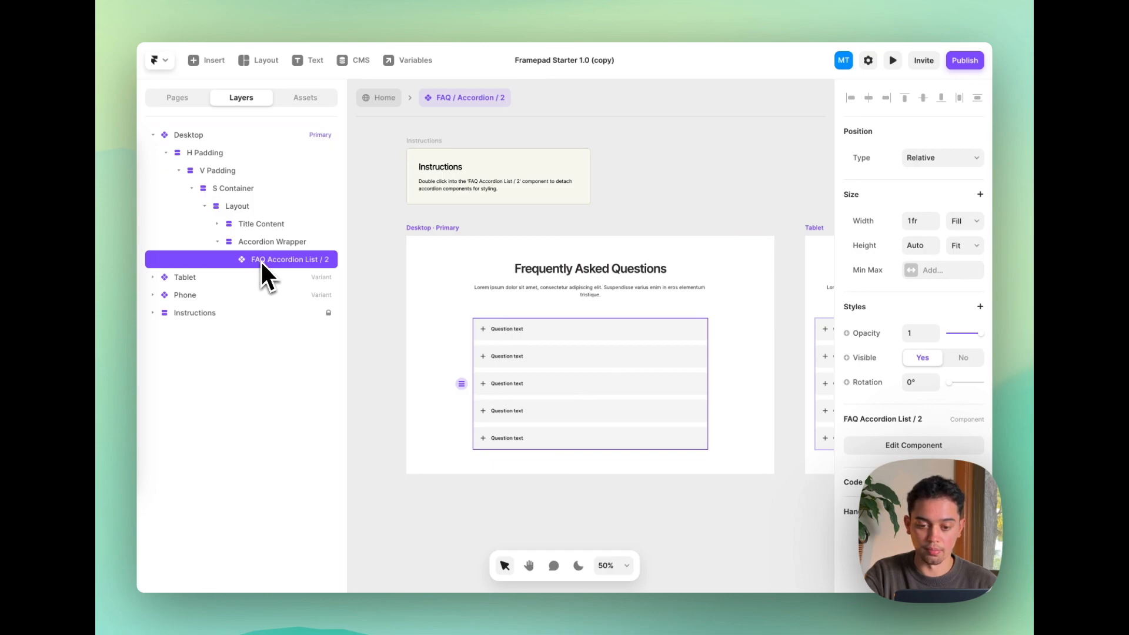
{"action": "double_click", "coordinate": [542, 358]}
{"action": "left_click", "coordinate": [545, 332]}
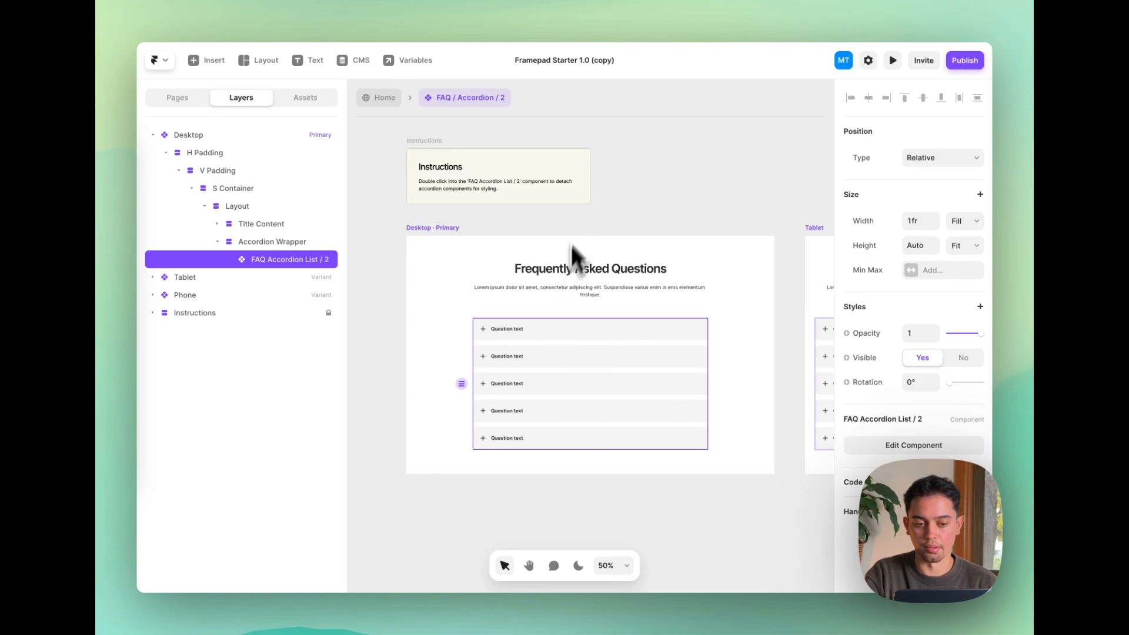
{"action": "left_click", "coordinate": [386, 100]}
Detach the FAQ / Accordion / 2 and CTA / Justified / 5 instances in the Desktop layout.
{"action": "right_click", "coordinate": [553, 436]}
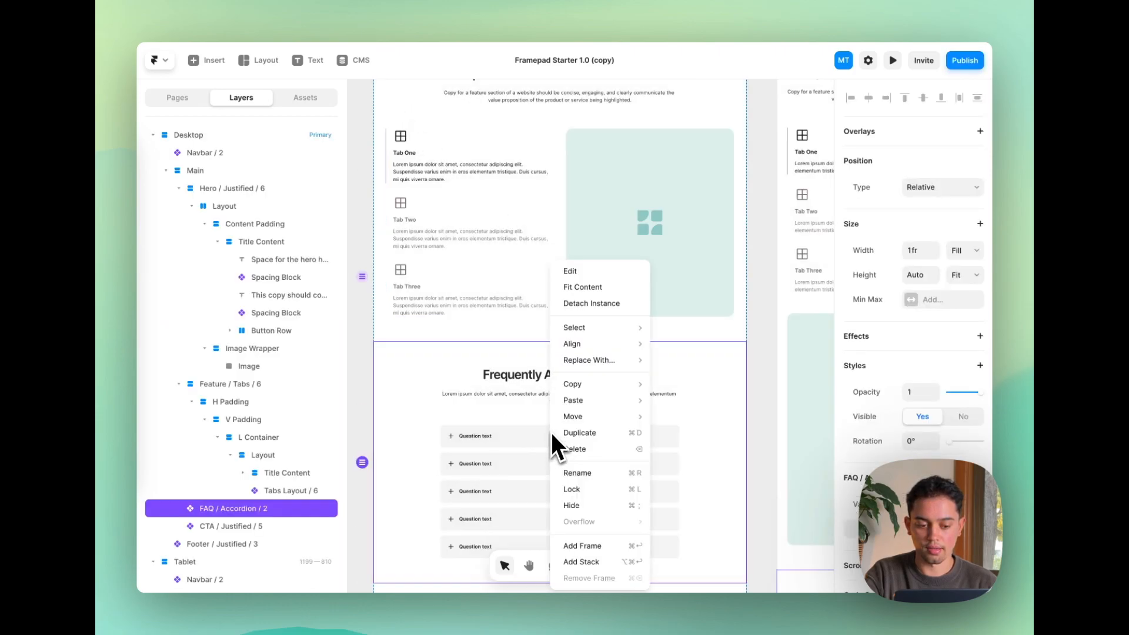
{"action": "left_click", "coordinate": [609, 302]}
{"action": "scroll", "coordinate": [610, 302], "scroll_direction": "down", "scroll_amount": 5}
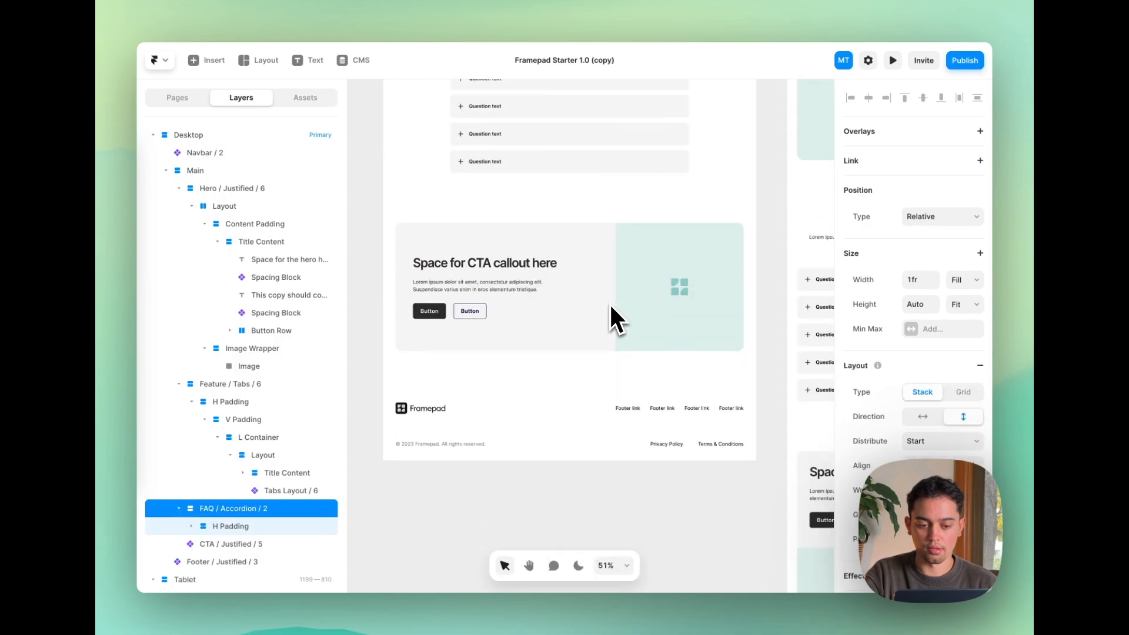
{"action": "left_click", "coordinate": [609, 301]}
{"action": "right_click", "coordinate": [615, 283]}
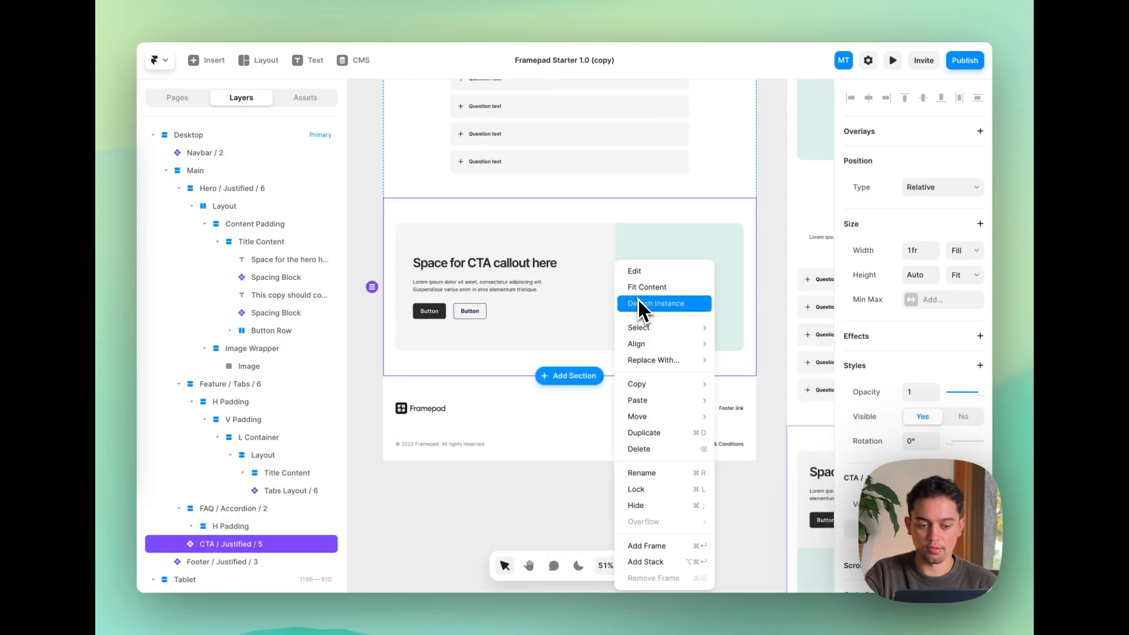
{"action": "left_click", "coordinate": [638, 302]}
Detach the Footer / Justified / 3 instance at the end of the Desktop layout.
{"action": "left_click", "coordinate": [520, 440]}
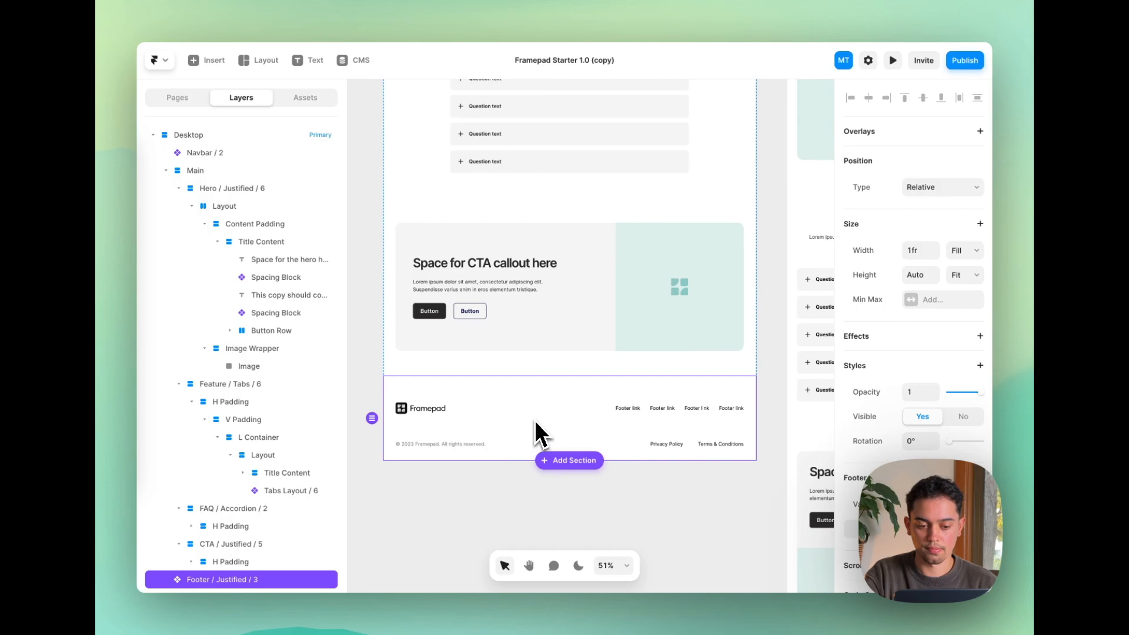
{"action": "right_click", "coordinate": [536, 421]}
{"action": "left_click", "coordinate": [588, 310]}
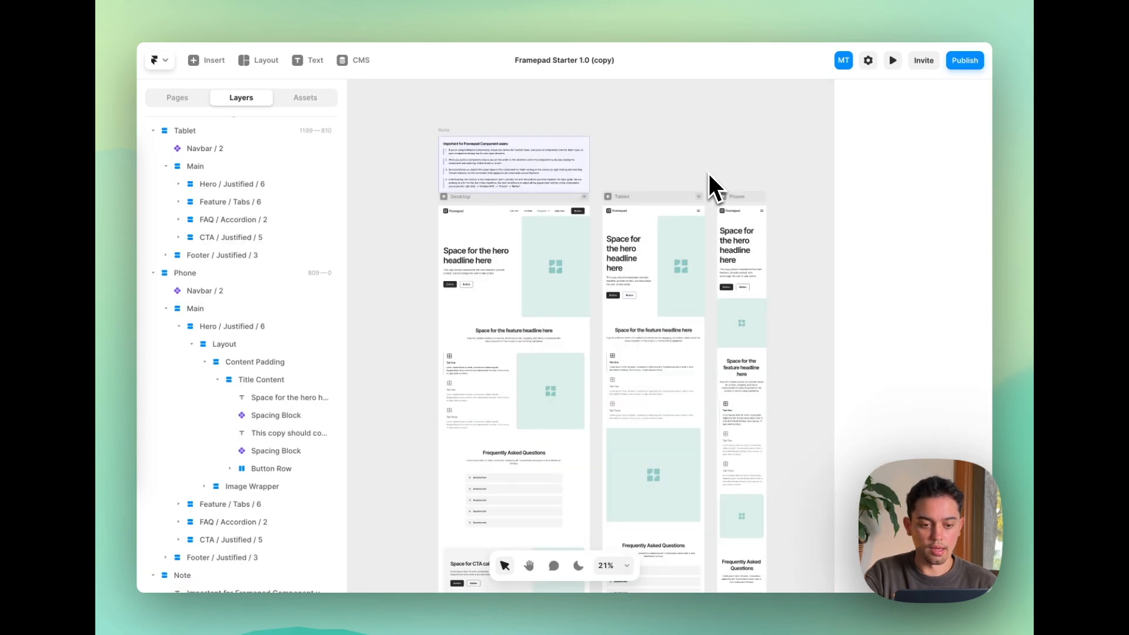
Preview the page and test the feature section by switching between Tab One, Tab Two and Tab Three.
{"action": "scroll", "coordinate": [708, 170], "scroll_direction": "up", "scroll_amount": 3}
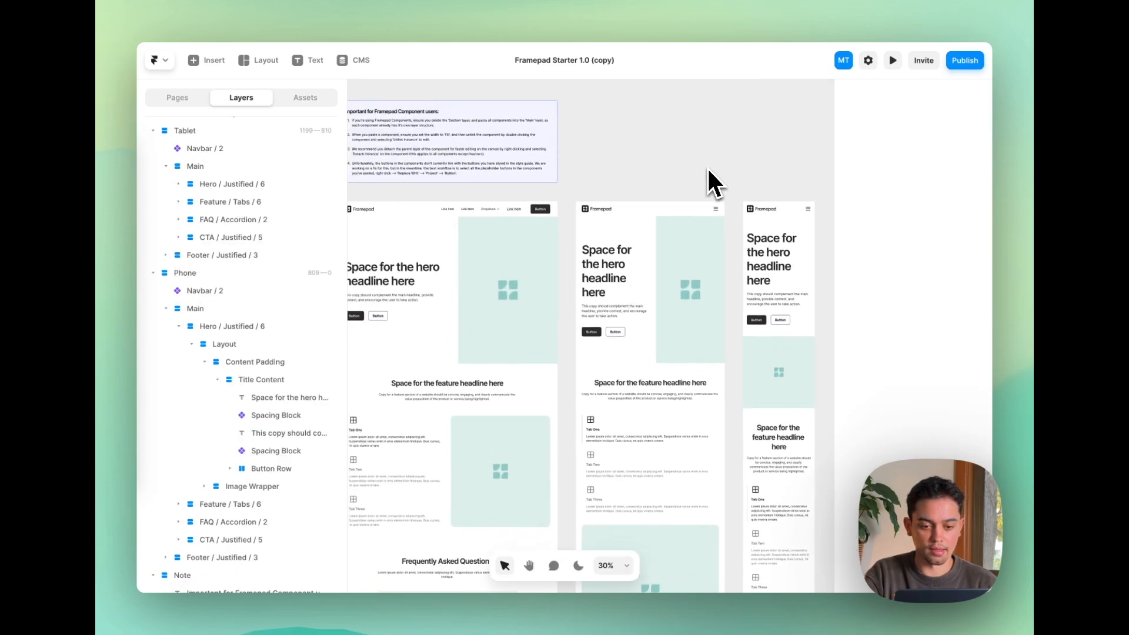
{"action": "scroll", "coordinate": [703, 173], "scroll_direction": "down", "scroll_amount": 2}
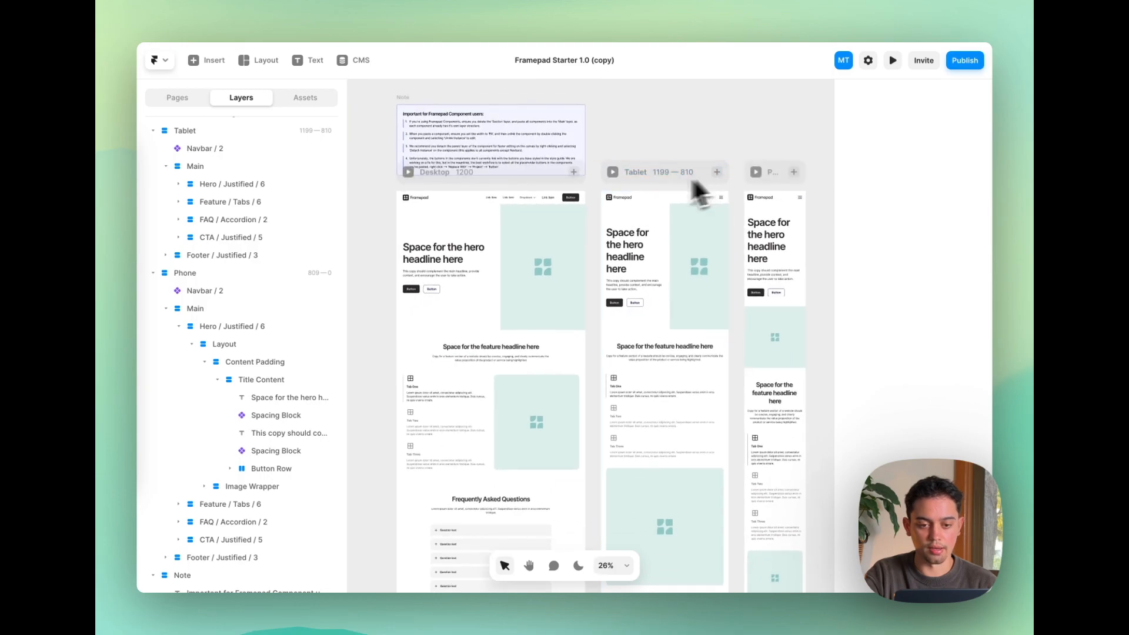
{"action": "key", "text": "super+p"}
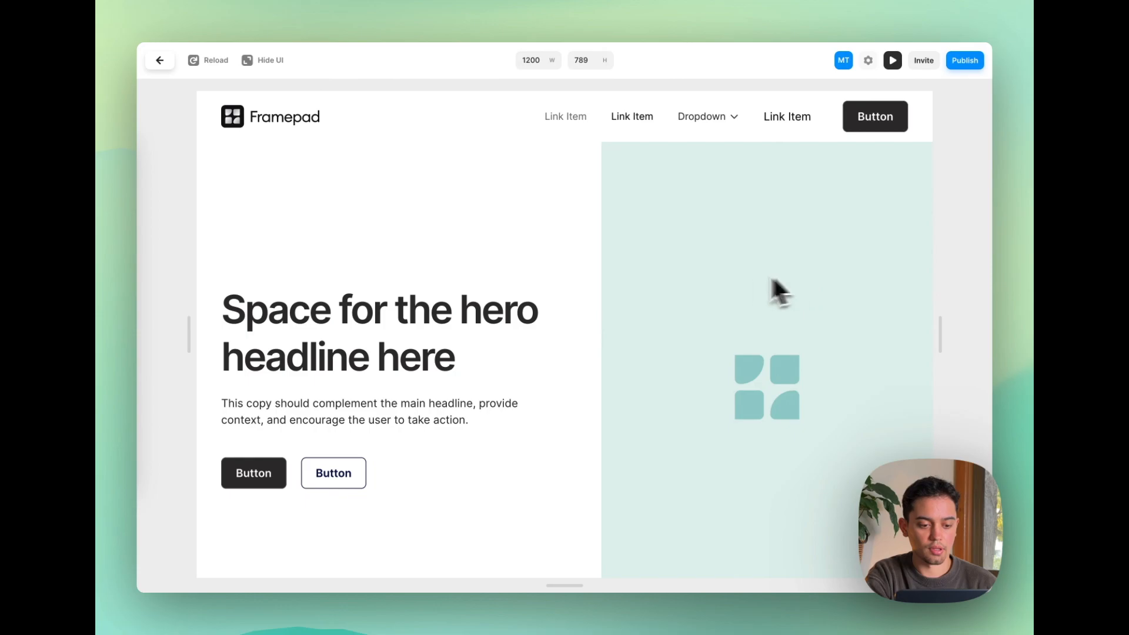
{"action": "scroll", "coordinate": [742, 289], "scroll_direction": "down", "scroll_amount": 3}
{"action": "scroll", "coordinate": [742, 290], "scroll_direction": "down", "scroll_amount": 5}
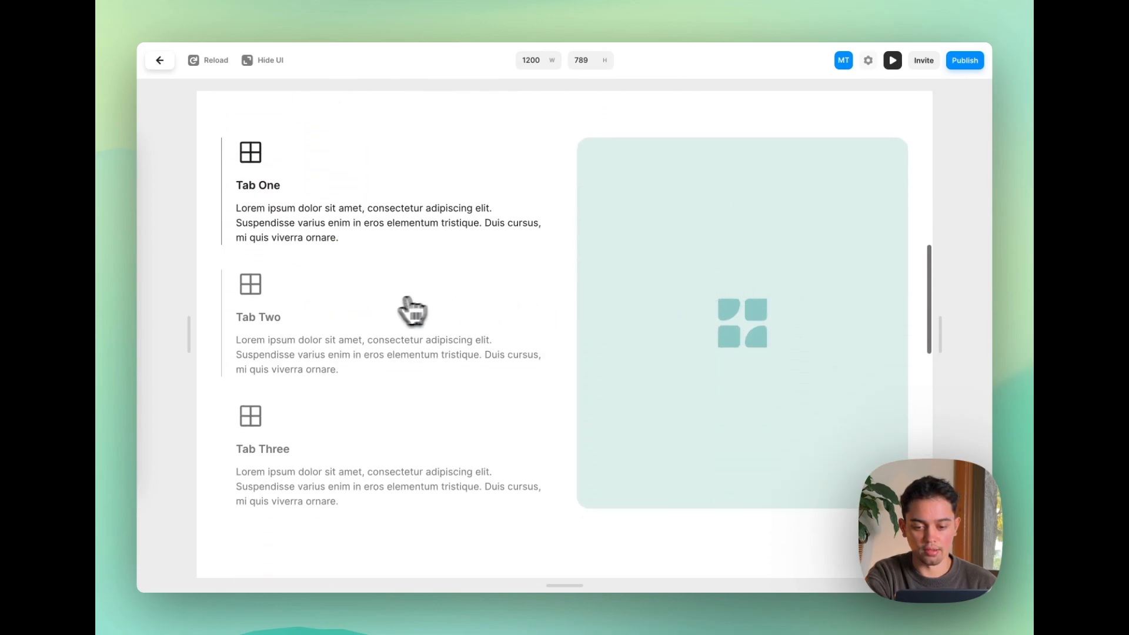
{"action": "left_click", "coordinate": [298, 348]}
{"action": "left_click", "coordinate": [305, 465]}
{"action": "left_click", "coordinate": [312, 225]}
{"action": "left_click", "coordinate": [313, 325]}
{"action": "left_click", "coordinate": [315, 453]}
Expand the last three FAQ questions in the preview to test the accordion, and review the rest of the page.
{"action": "scroll", "coordinate": [318, 508], "scroll_direction": "down", "scroll_amount": 10}
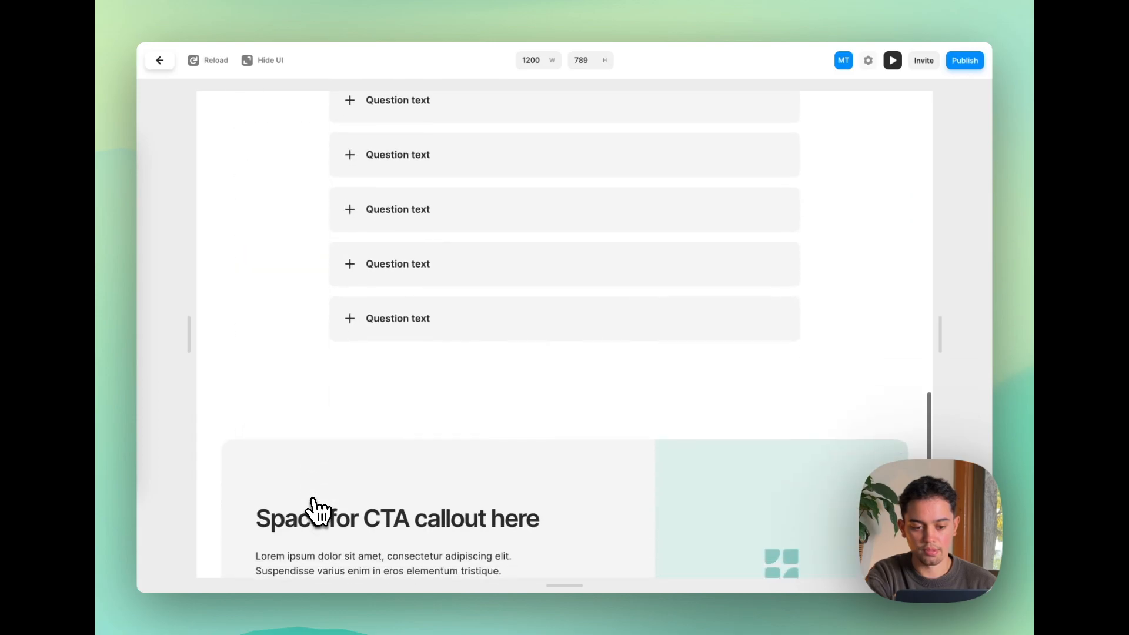
{"action": "left_click", "coordinate": [379, 332]}
{"action": "left_click", "coordinate": [409, 260]}
{"action": "left_click", "coordinate": [429, 206]}
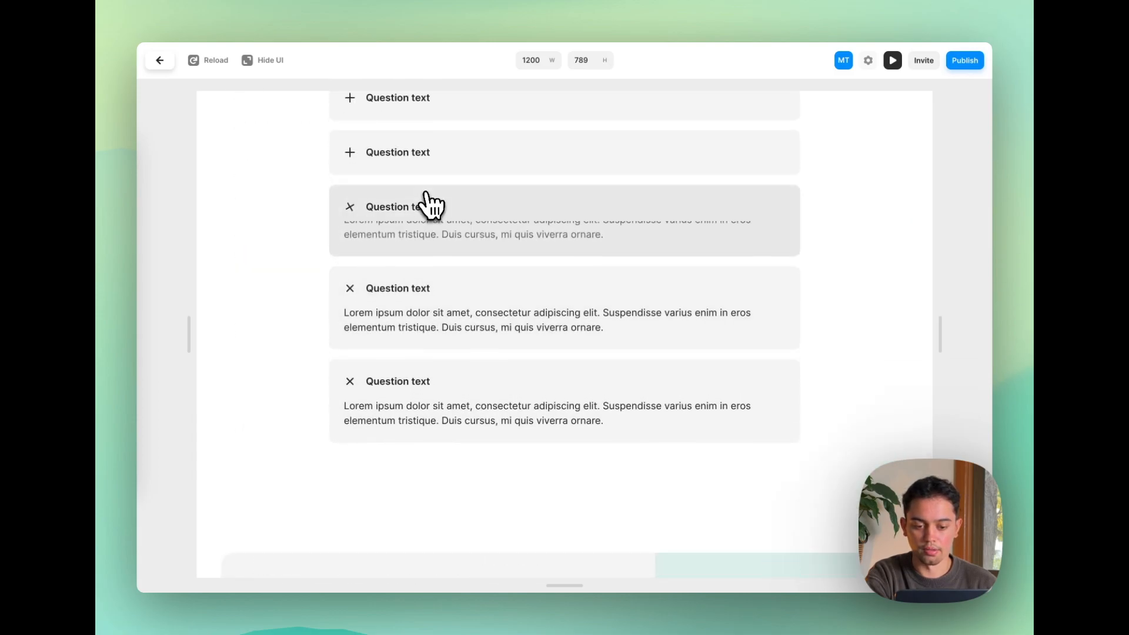
{"action": "scroll", "coordinate": [432, 203], "scroll_direction": "down", "scroll_amount": 6}
{"action": "scroll", "coordinate": [429, 202], "scroll_direction": "up", "scroll_amount": 20}
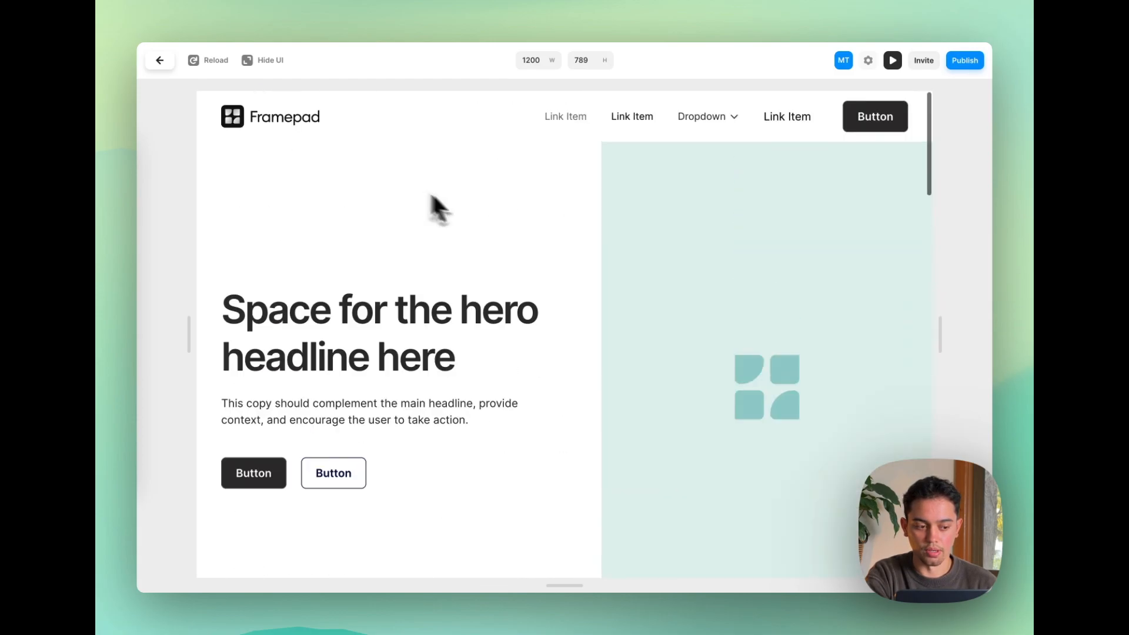
Narrow the preview to test the responsive navbar menu, and exit the preview.
{"action": "left_click_drag", "start_coordinate": [934, 338], "coordinate": [704, 316]}
{"action": "left_click", "coordinate": [677, 127]}
{"action": "key", "text": "Escape"}
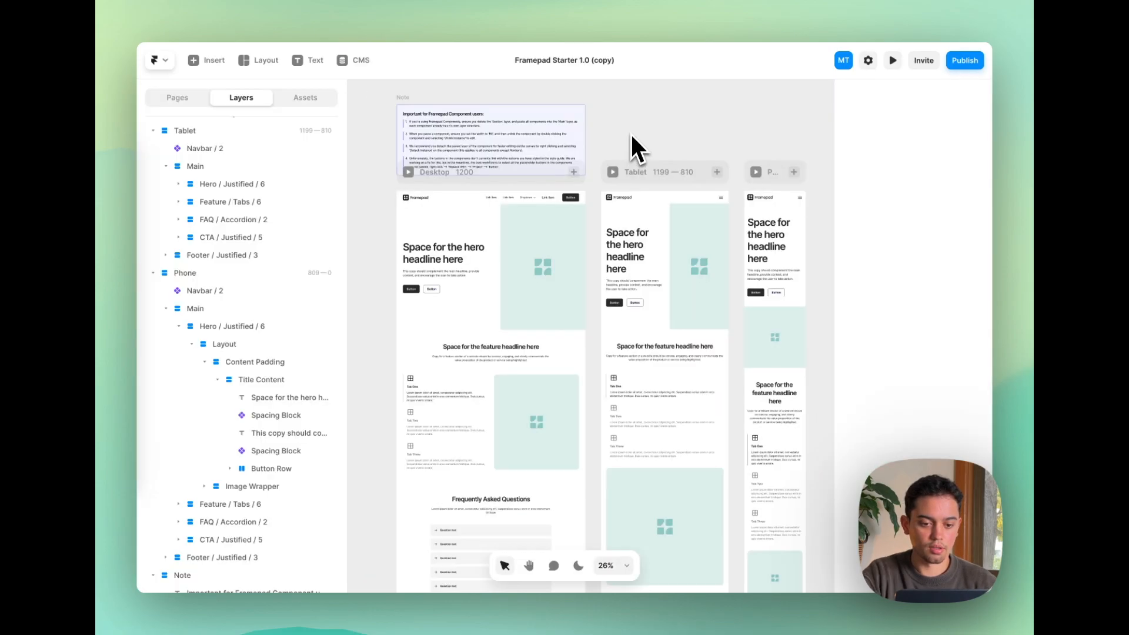